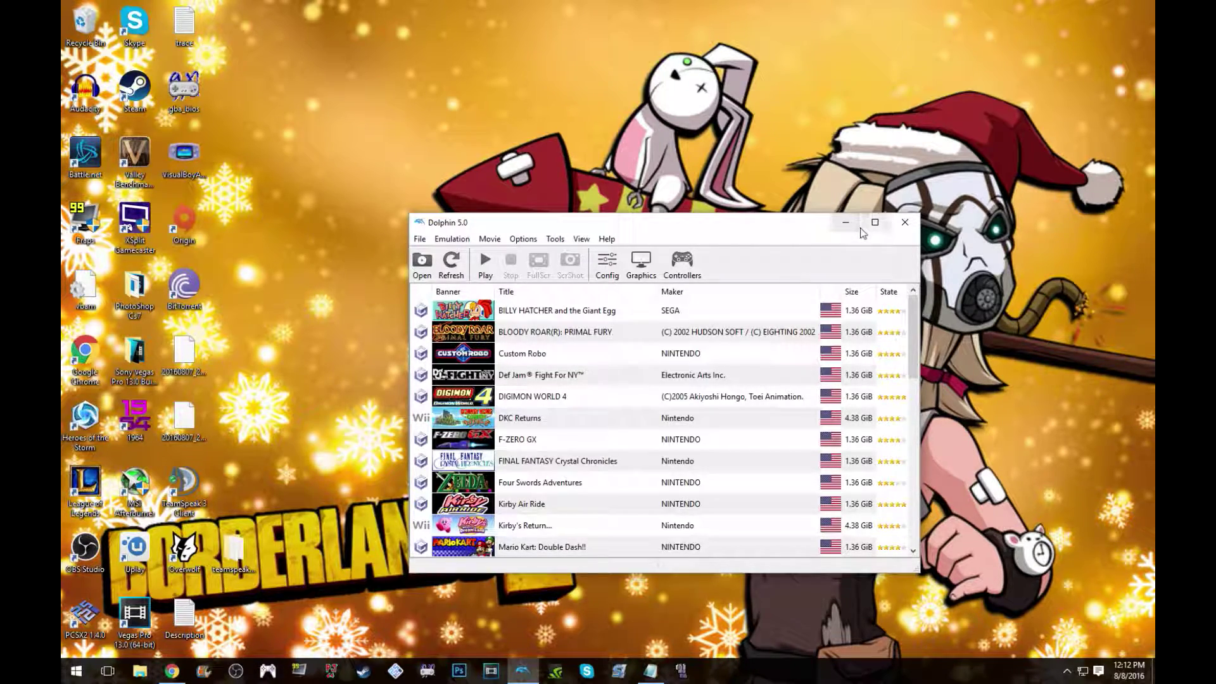
# Step: Examine the General, Interface, Audio, GameCube, Wii, Paths and Advanced settings of the emulator configuration, and close it
pyautogui.click(874, 223)
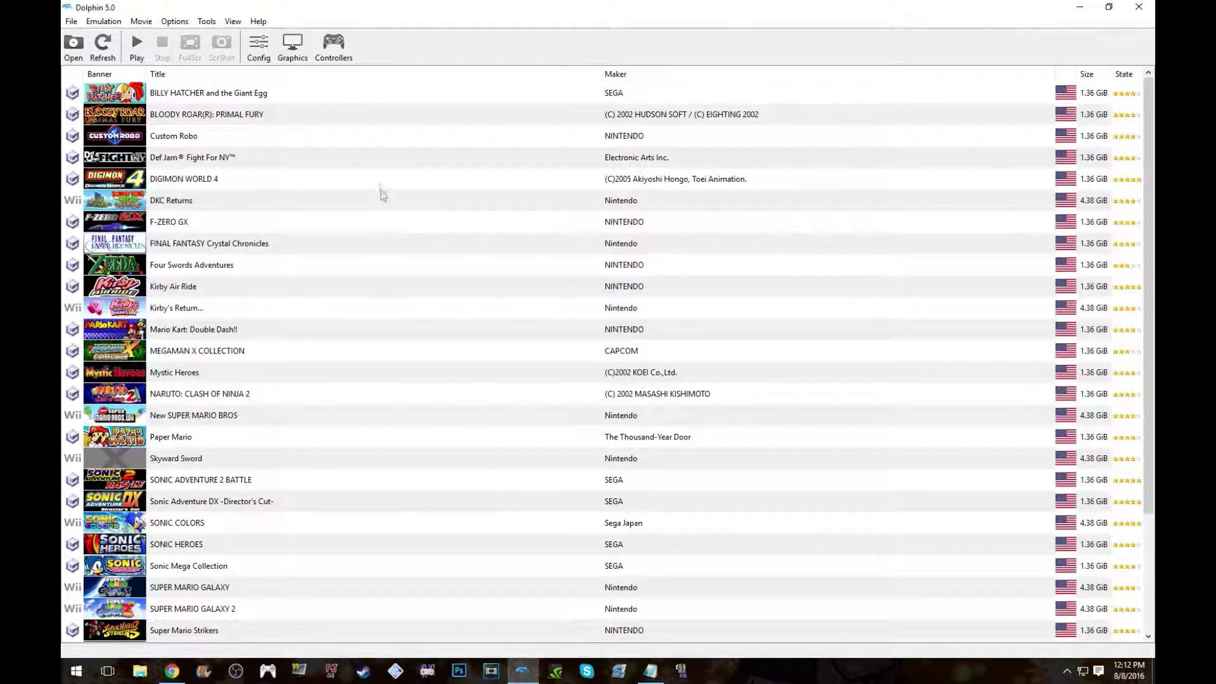
pyautogui.moveTo(413, 15); pyautogui.dragTo(543, 279)
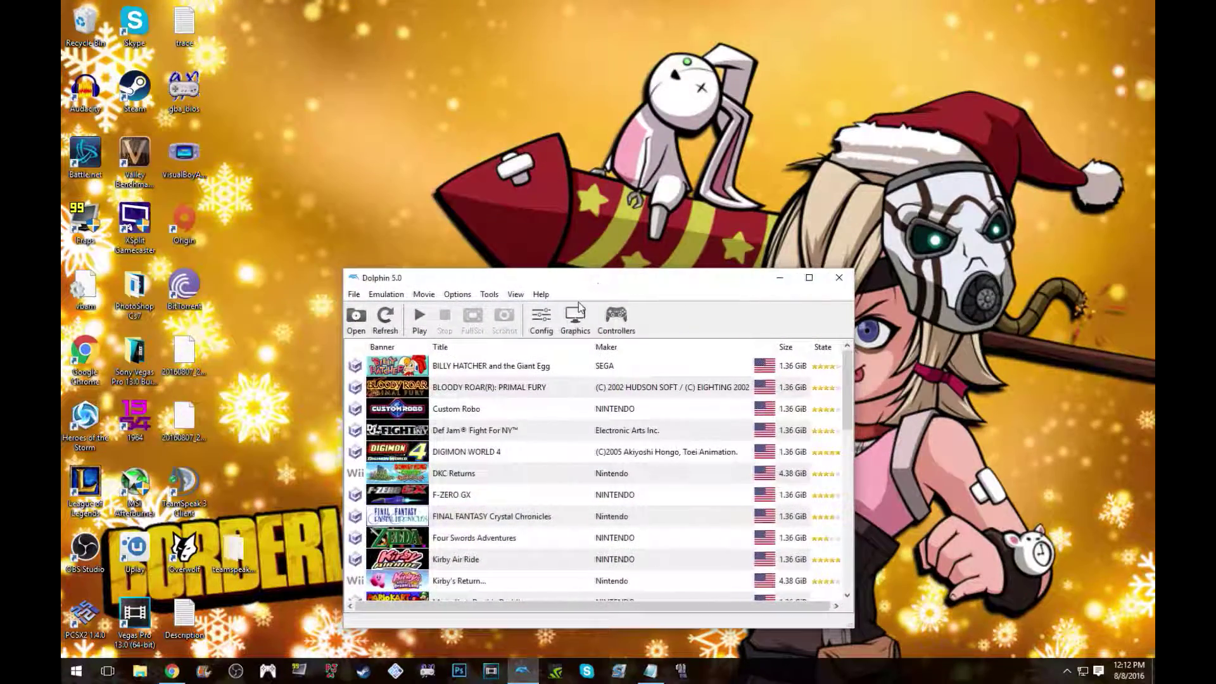
pyautogui.click(542, 320)
pyautogui.moveTo(596, 288); pyautogui.dragTo(591, 276)
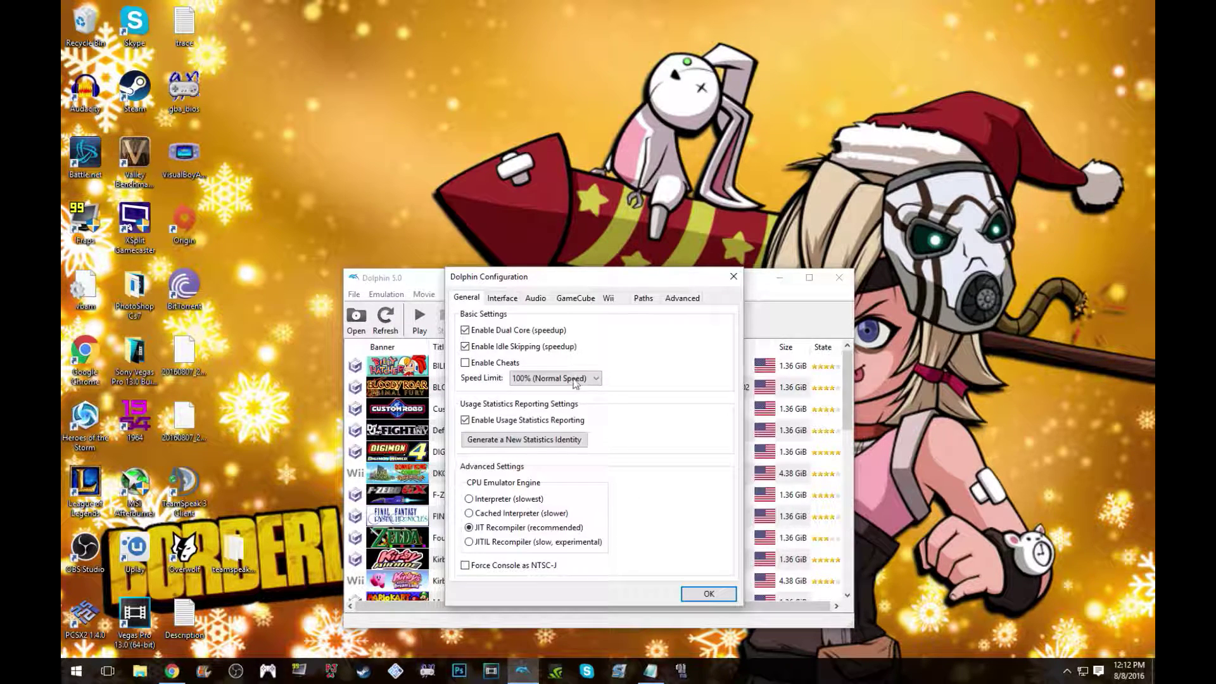
pyautogui.click(503, 297)
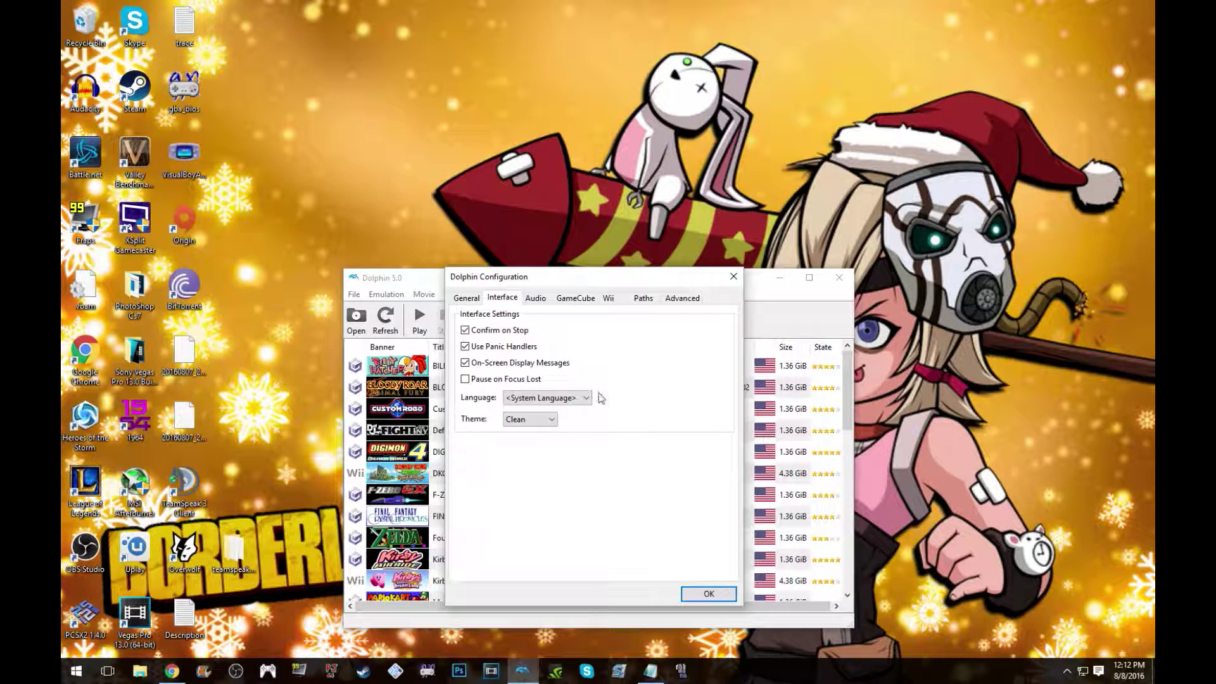
pyautogui.click(538, 303)
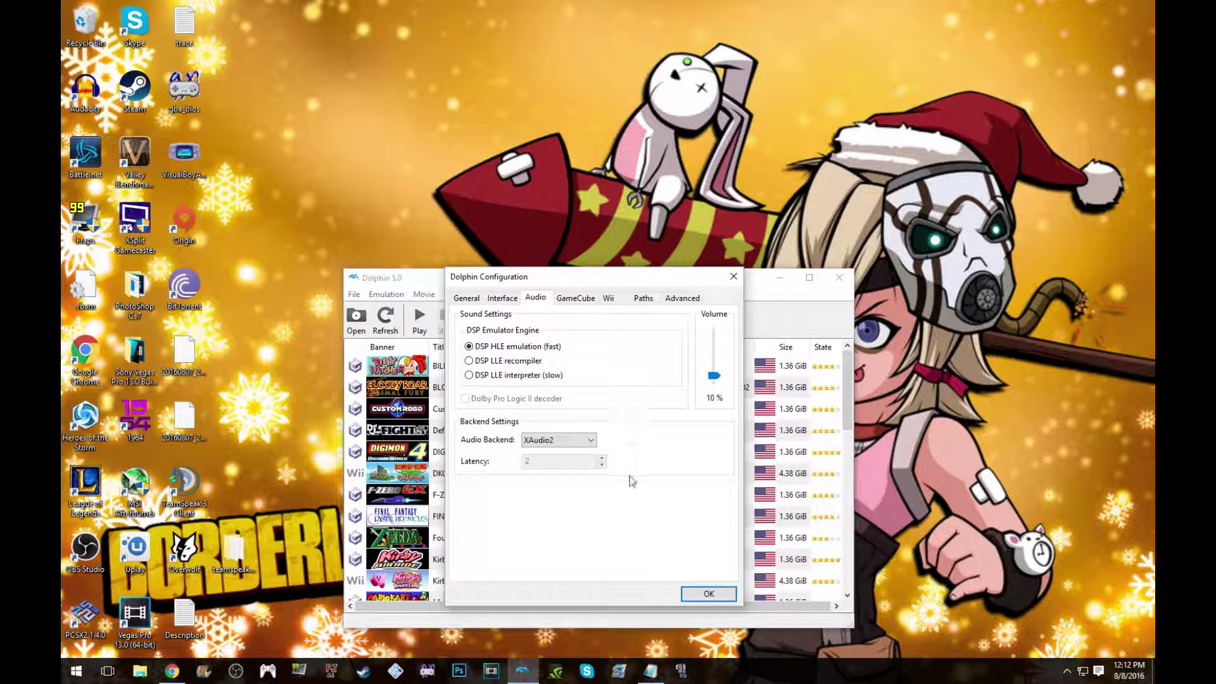
pyautogui.click(583, 301)
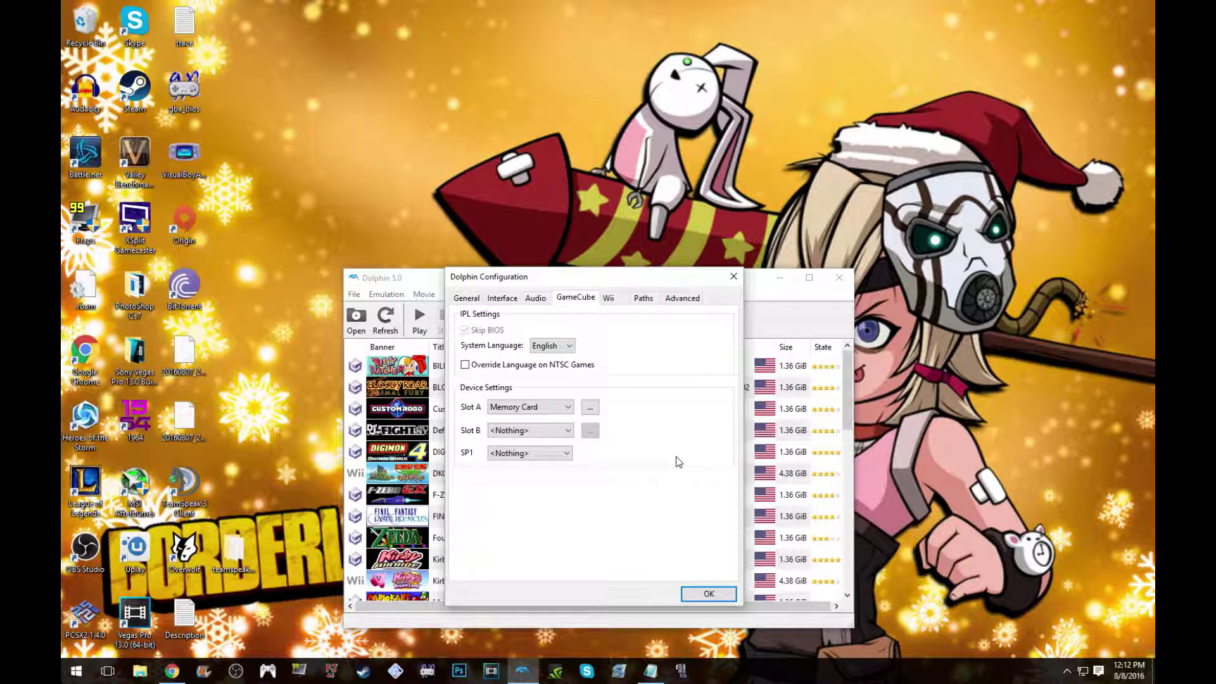
pyautogui.click(608, 298)
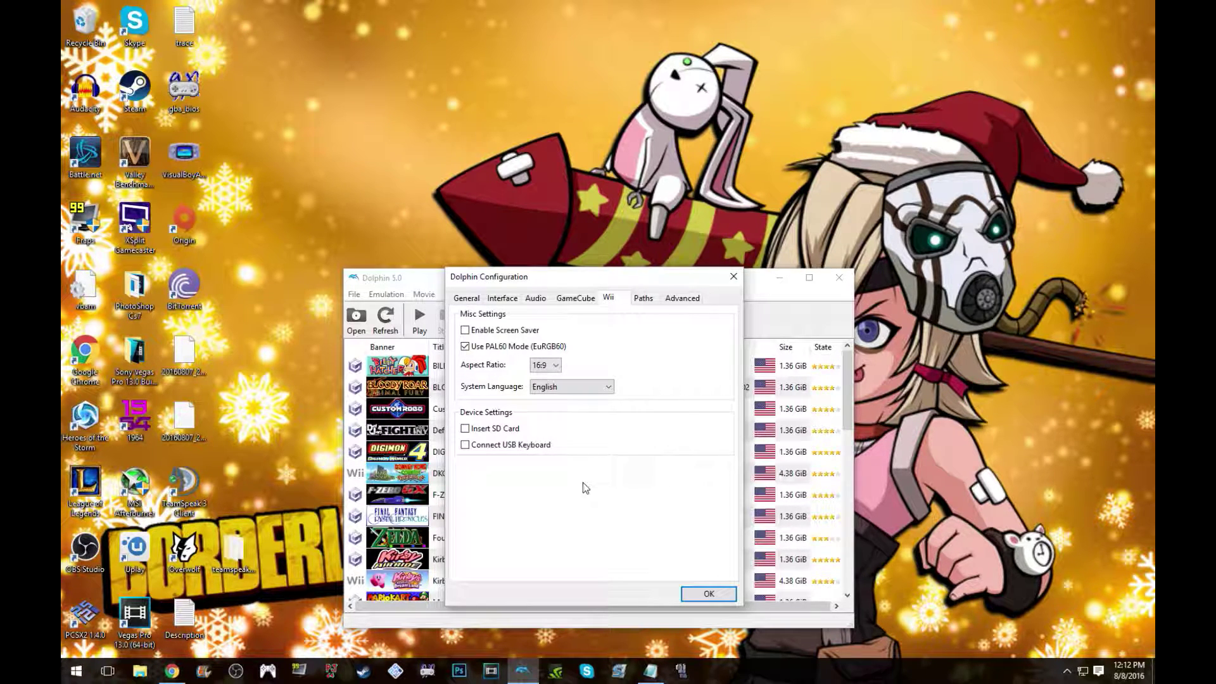
pyautogui.click(649, 298)
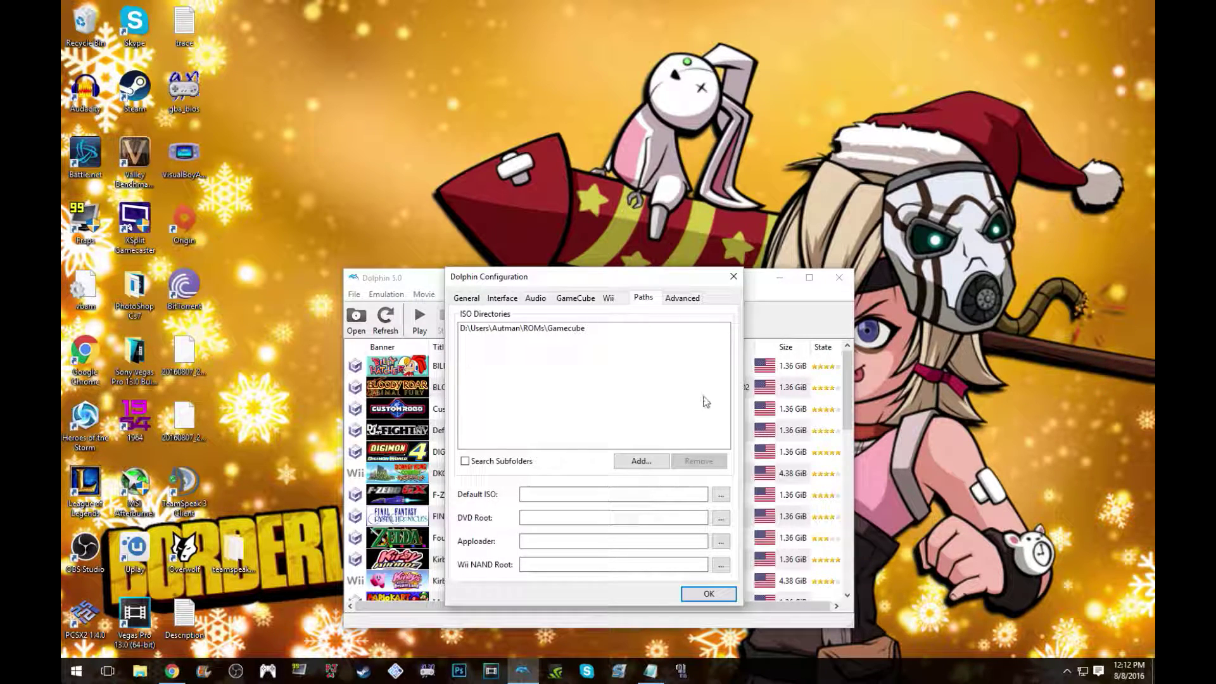
pyautogui.click(682, 299)
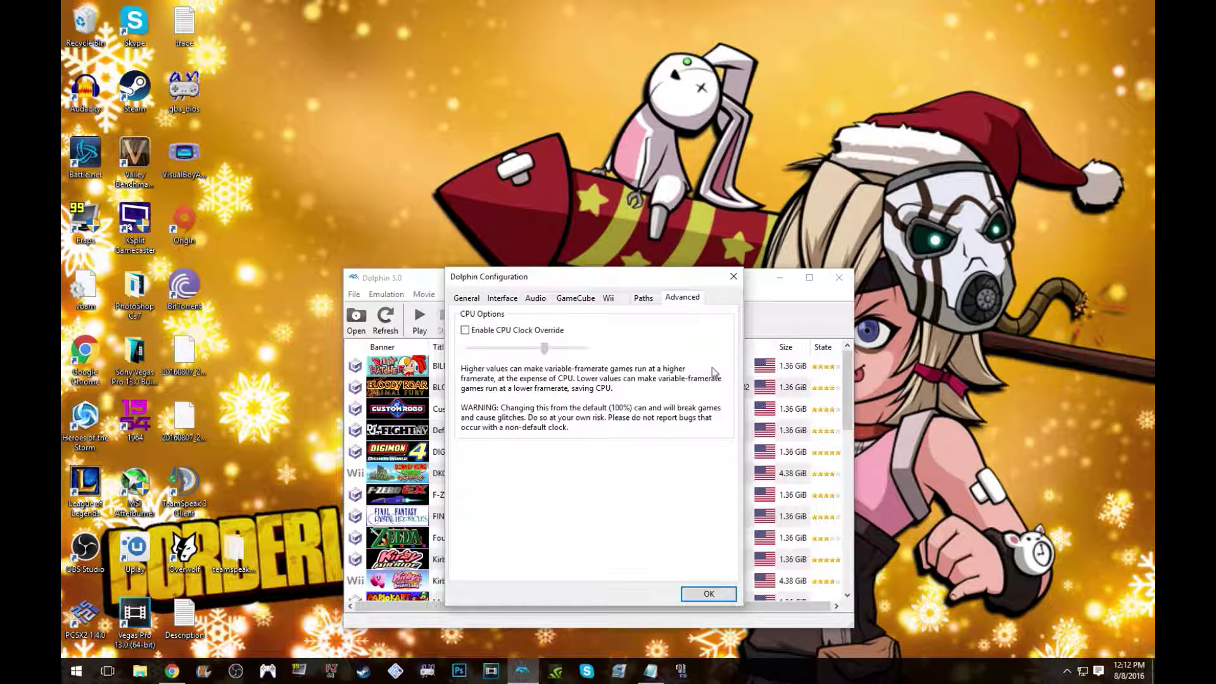
pyautogui.click(642, 299)
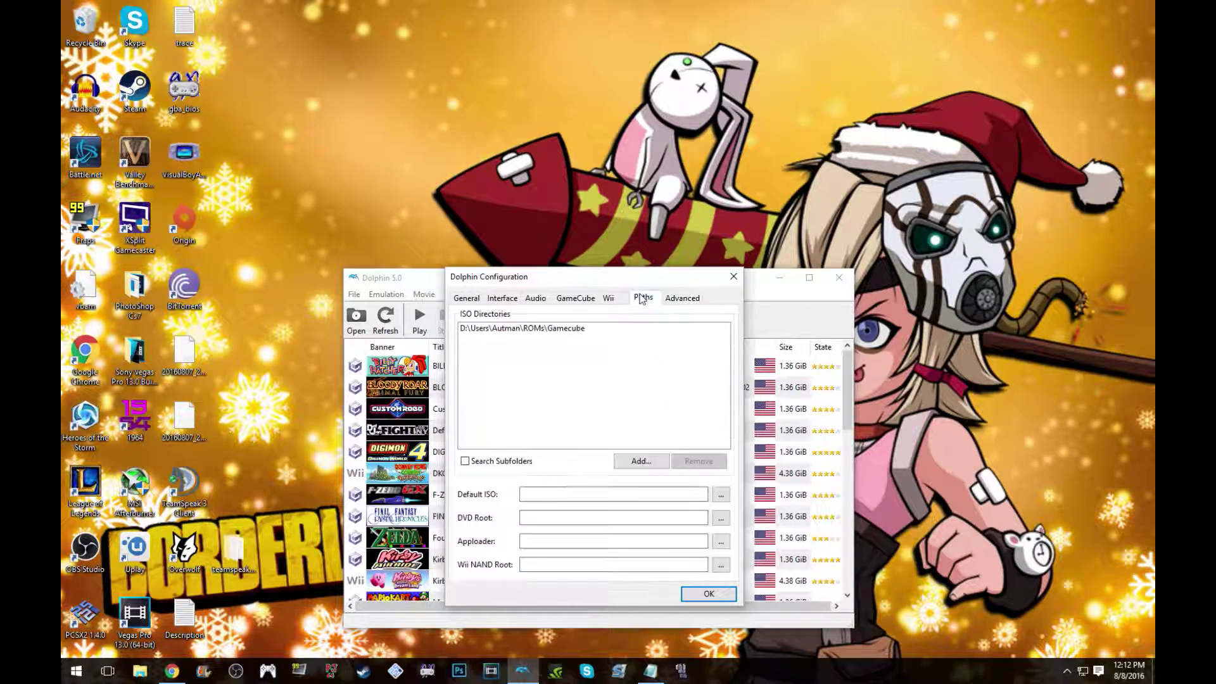
pyautogui.click(683, 298)
pyautogui.click(710, 592)
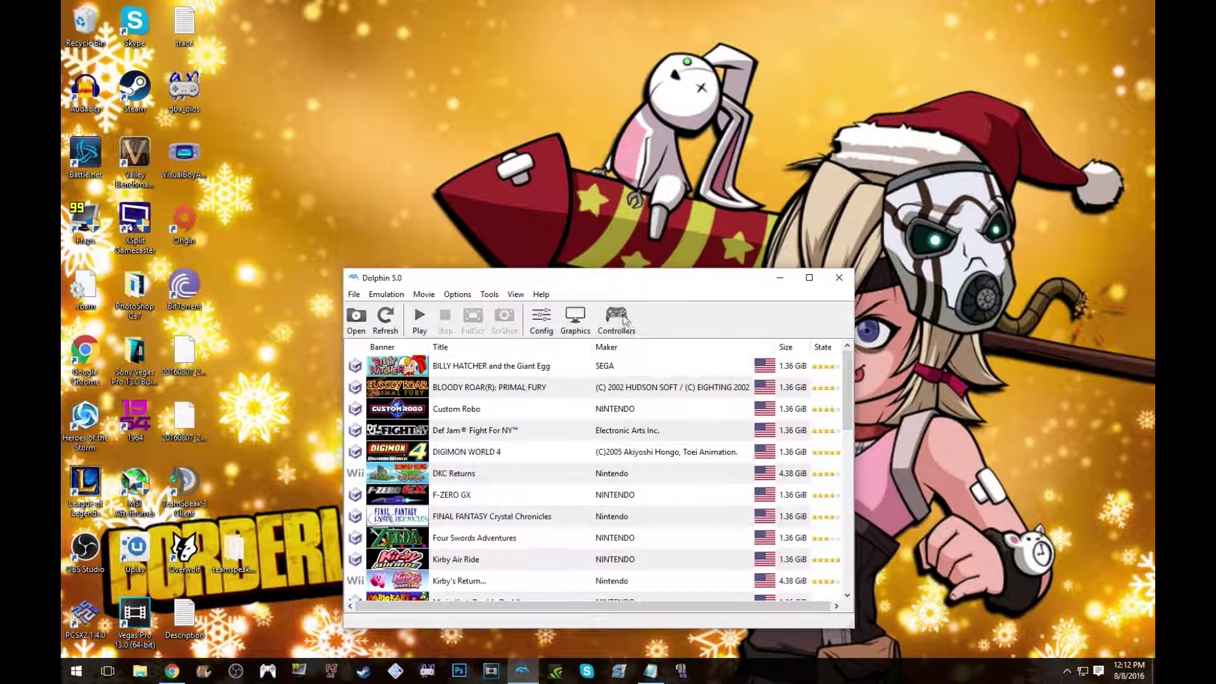
# Step: Open the graphics configuration, select OpenGL as the backend and check the fullscreen resolution choices
pyautogui.click(582, 327)
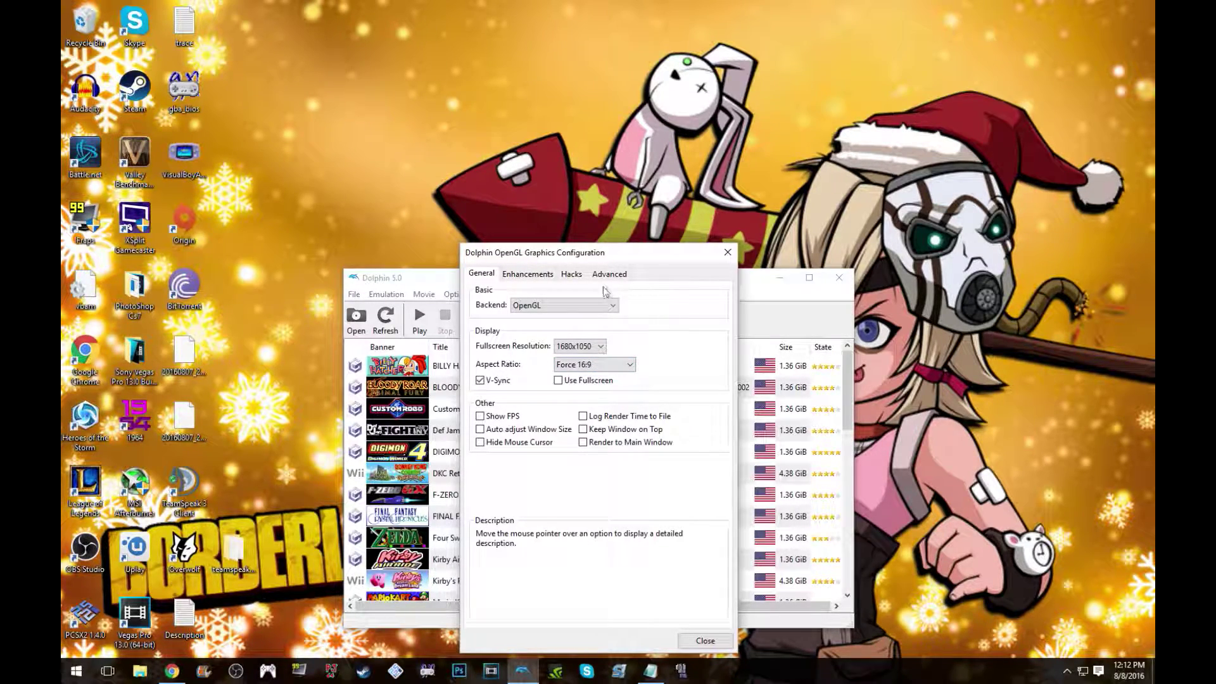
pyautogui.click(611, 307)
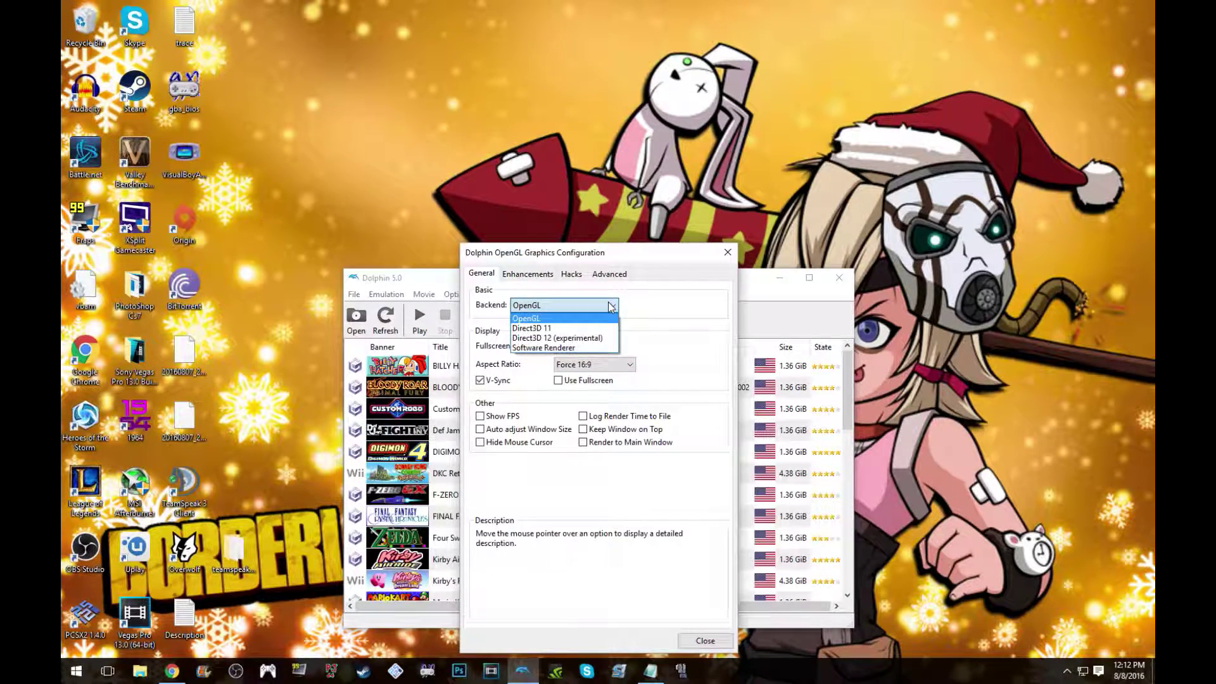
pyautogui.click(537, 320)
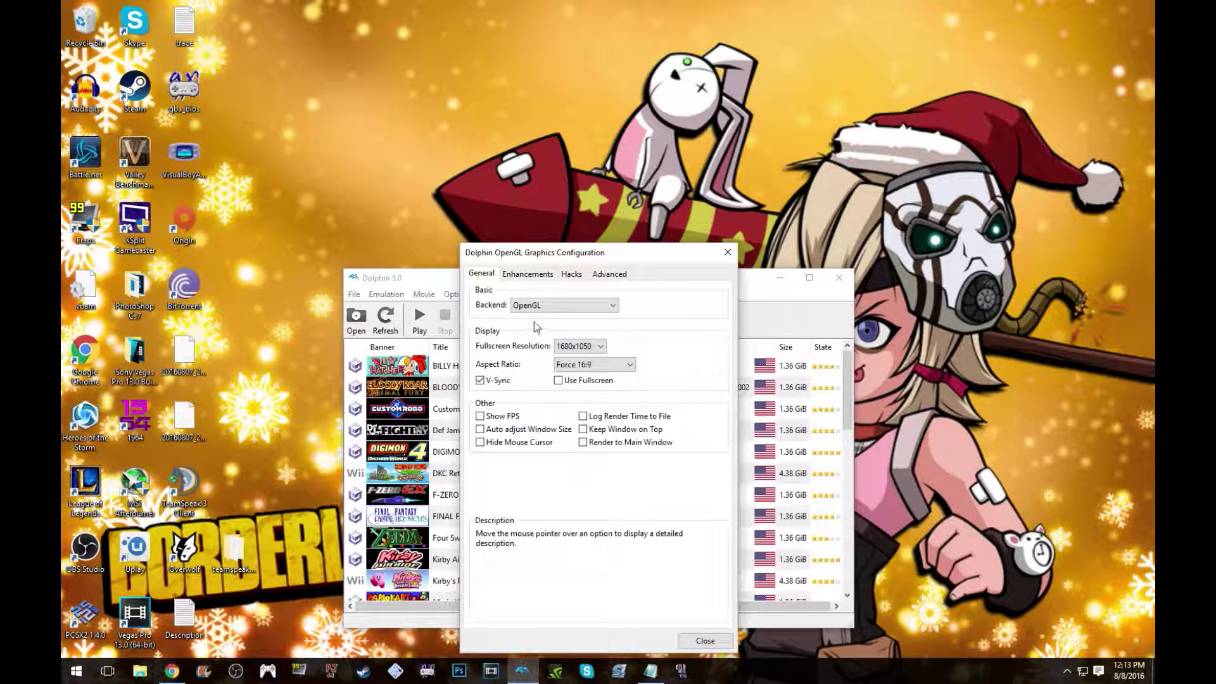
pyautogui.moveTo(536, 311)
pyautogui.moveTo(494, 383)
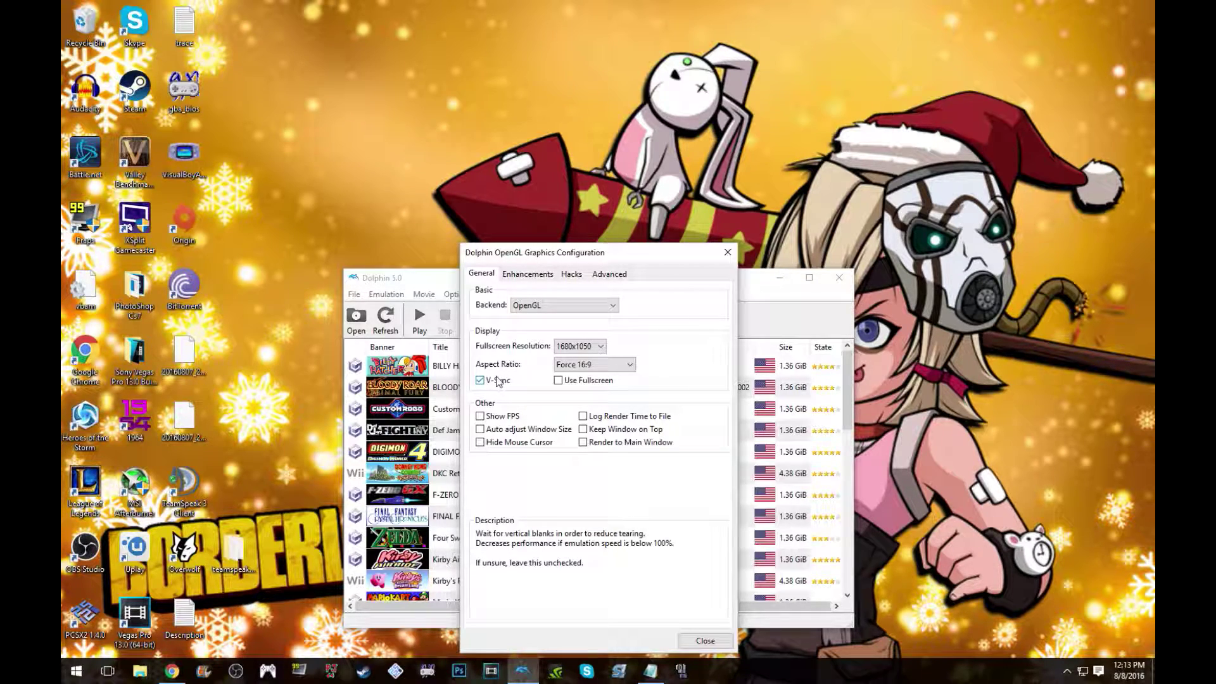
pyautogui.click(599, 348)
pyautogui.click(583, 349)
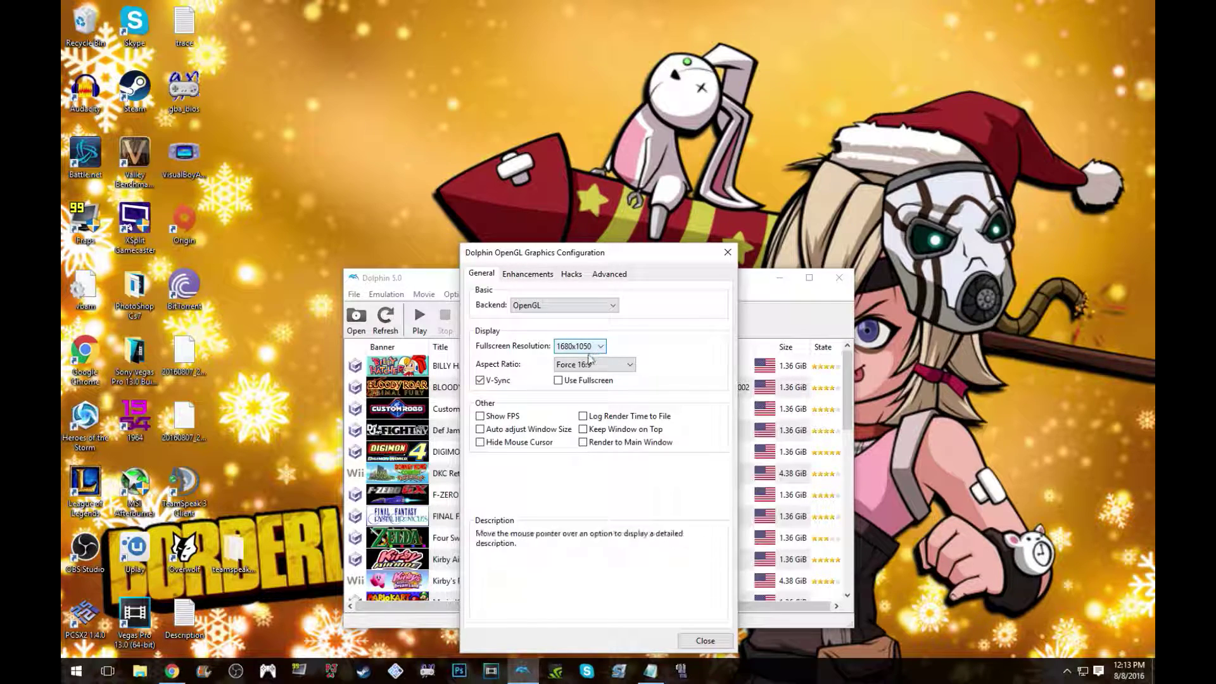
# Step: Examine the Hacks and Advanced options of the graphics configuration
pyautogui.click(571, 275)
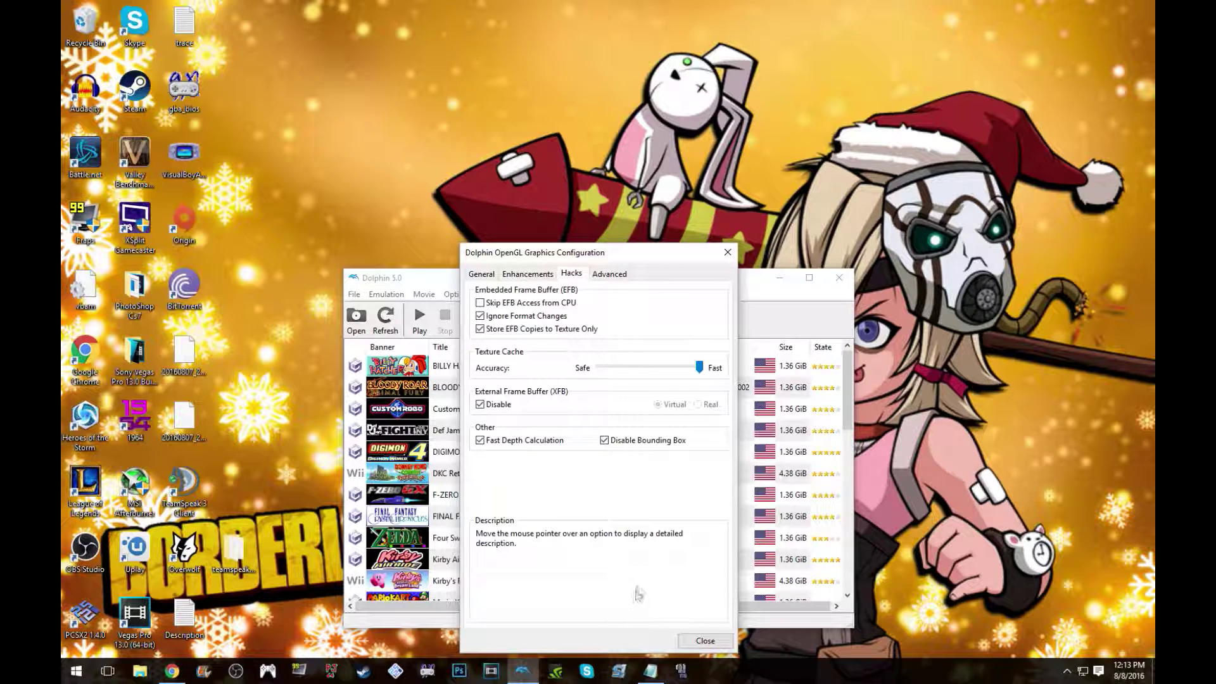
pyautogui.click(611, 276)
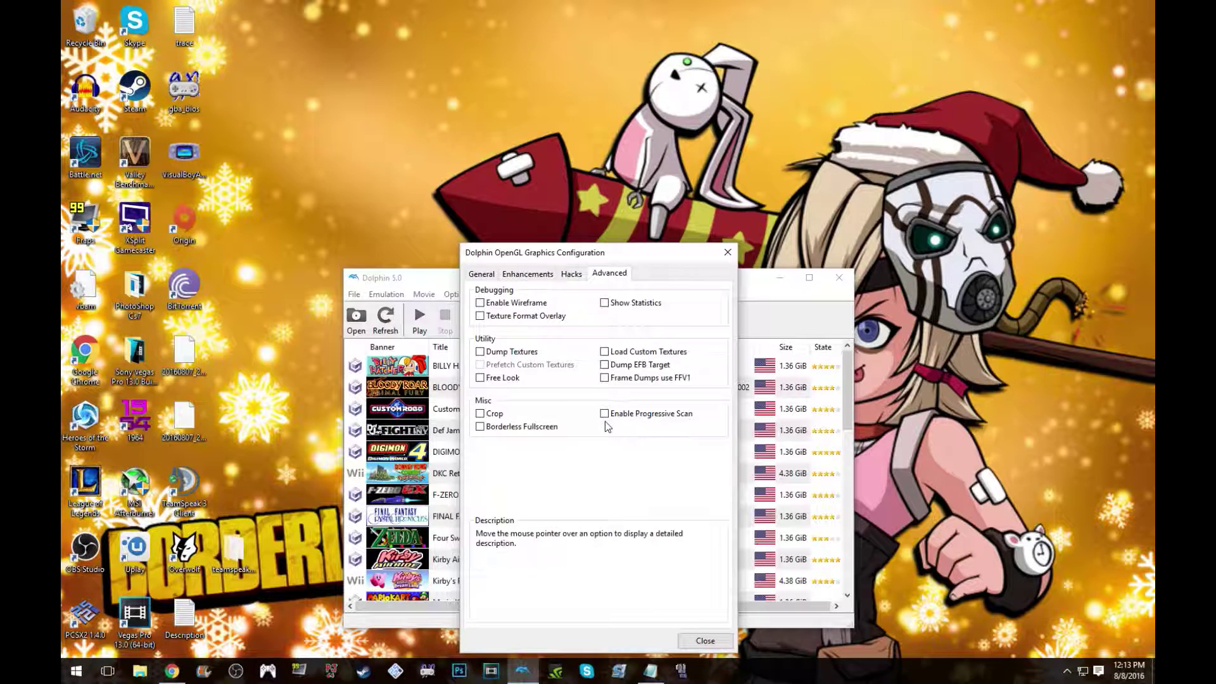
pyautogui.click(566, 279)
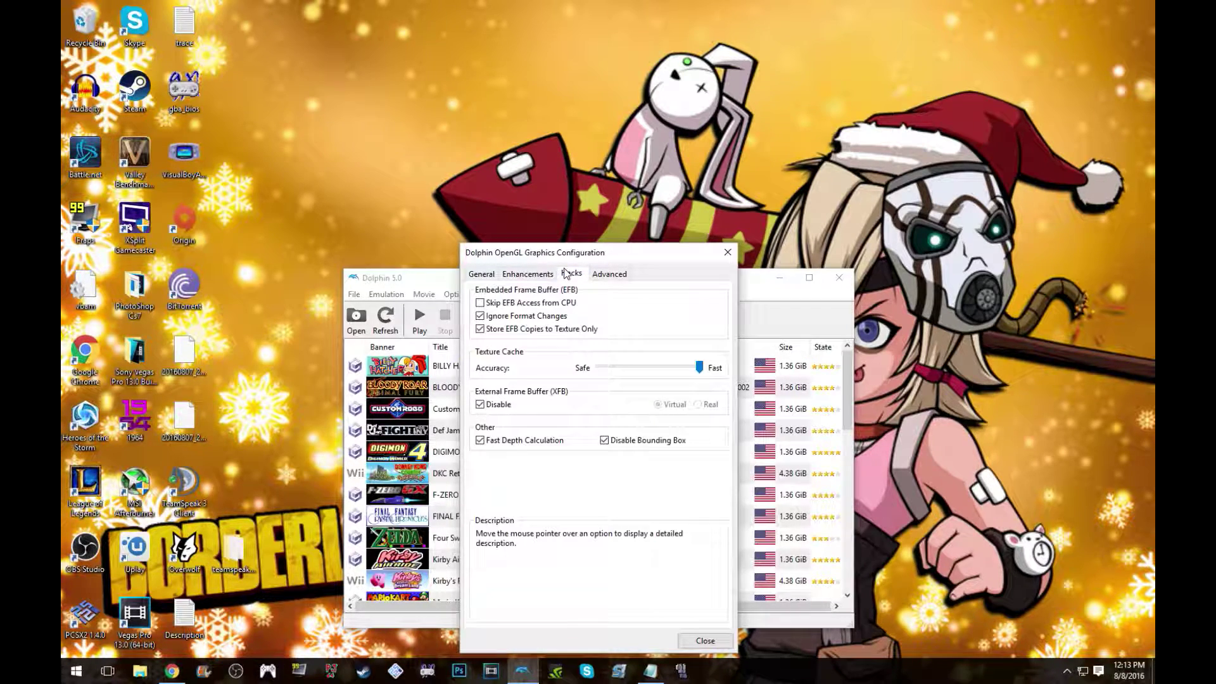
# Step: Set the internal resolution in the graphics enhancements to 2.5x Native (1600x1320)
pyautogui.click(544, 275)
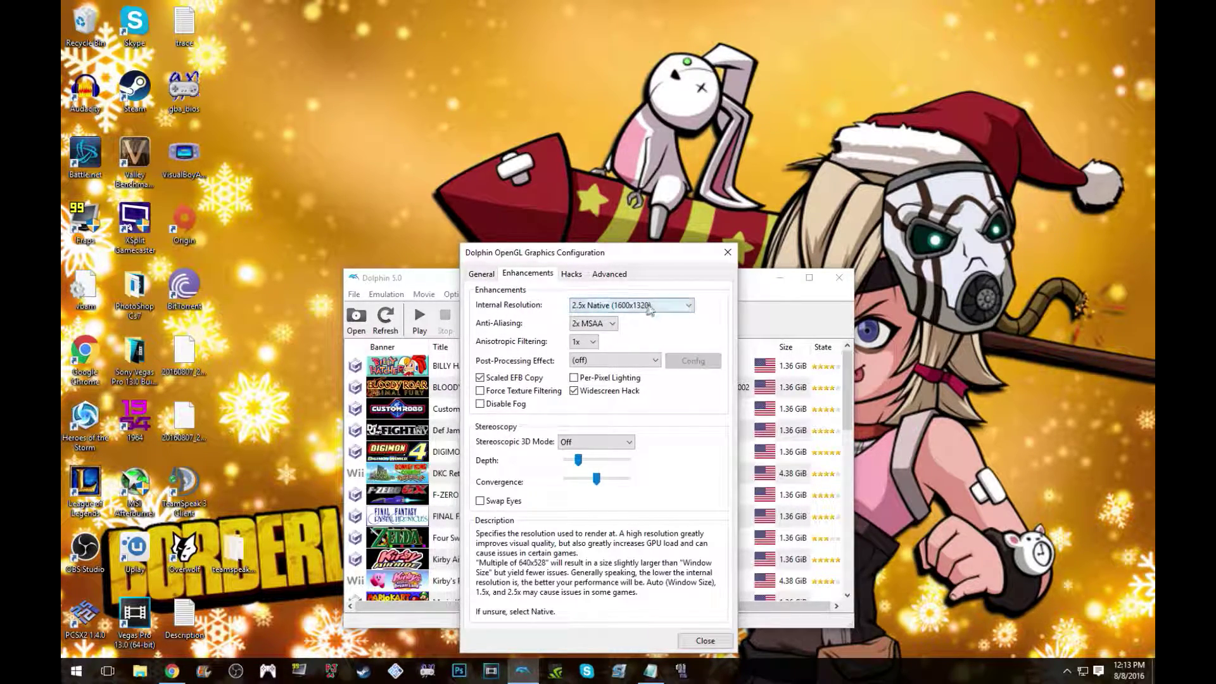
pyautogui.click(677, 311)
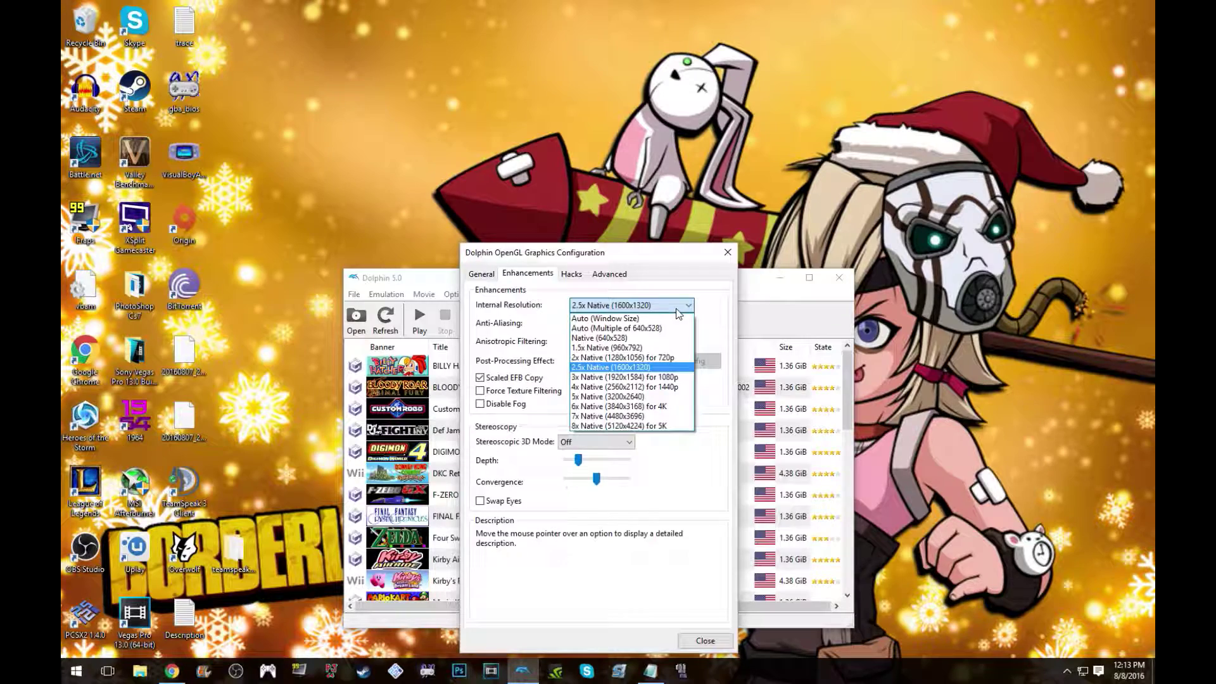
pyautogui.click(655, 368)
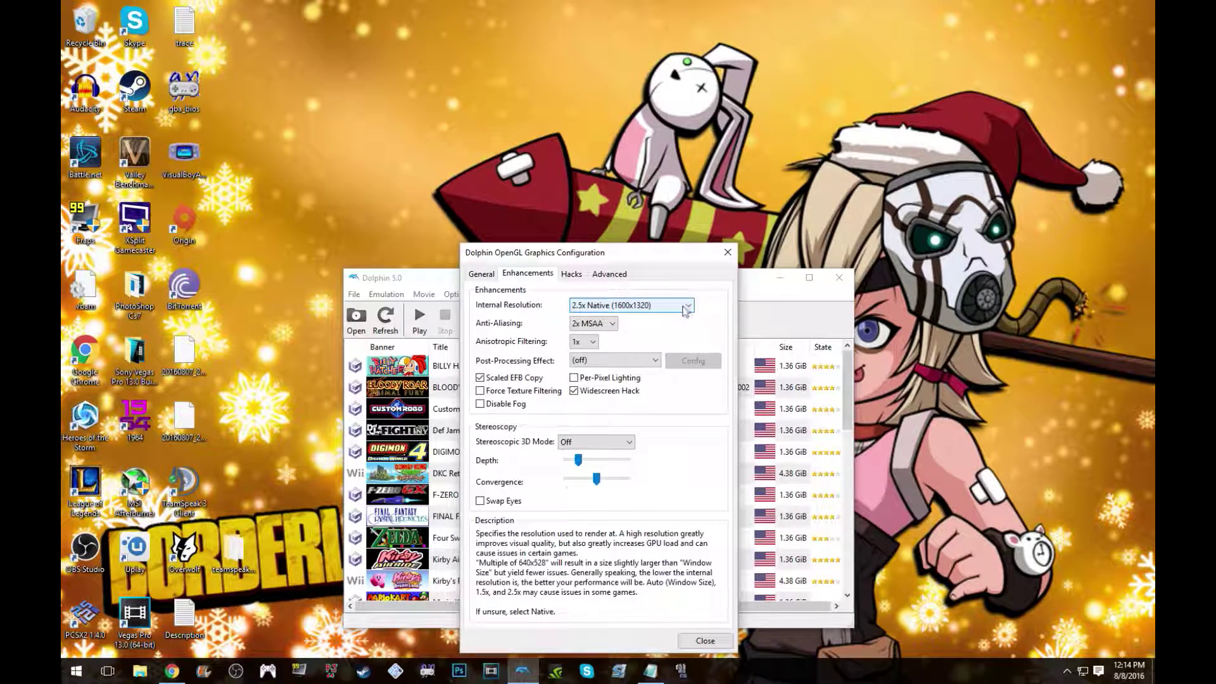
pyautogui.moveTo(648, 255); pyautogui.dragTo(651, 240)
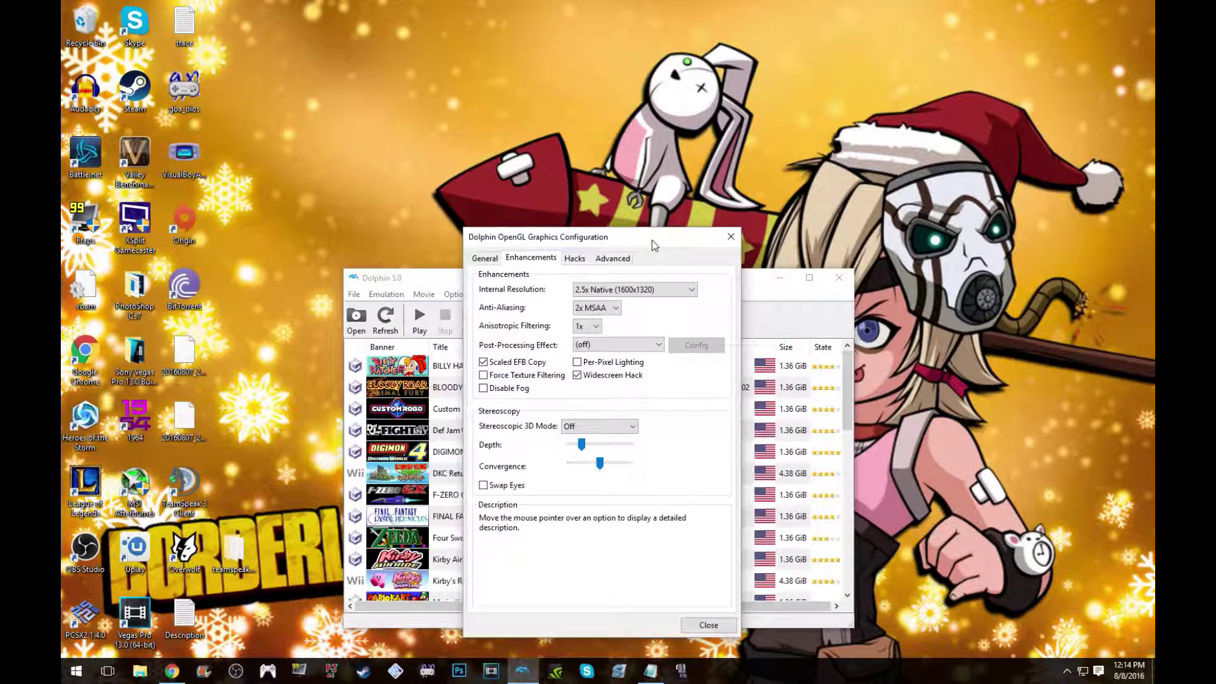
pyautogui.click(688, 290)
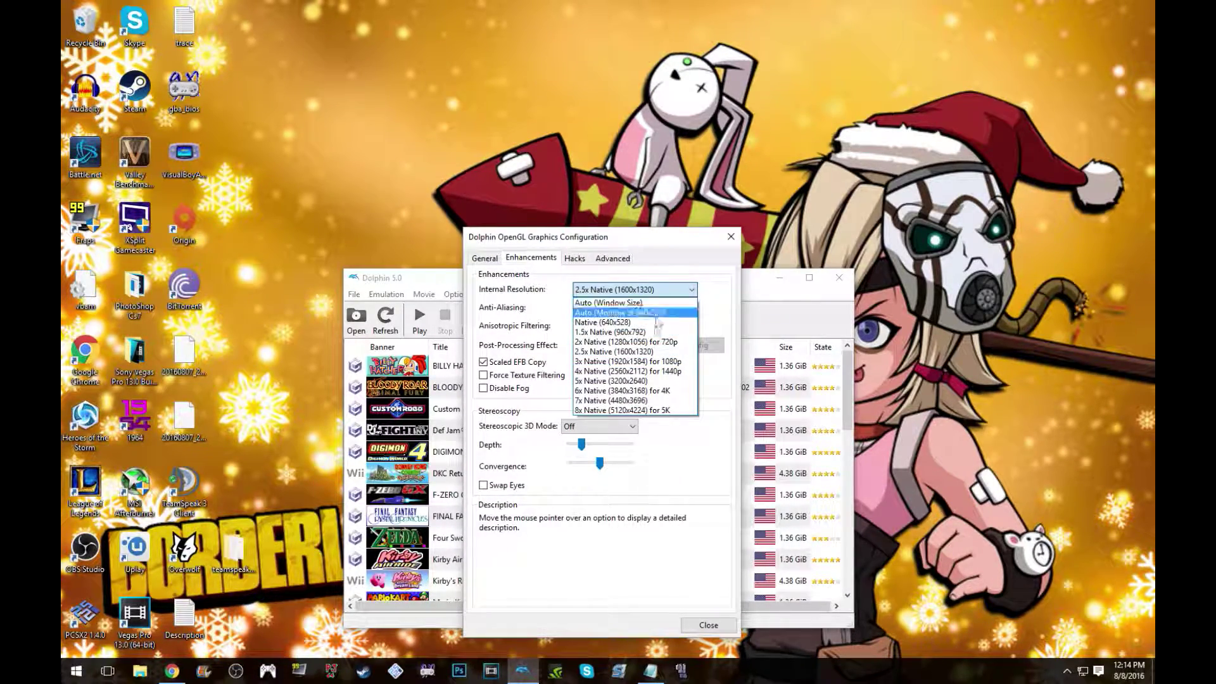
pyautogui.click(658, 352)
pyautogui.click(633, 289)
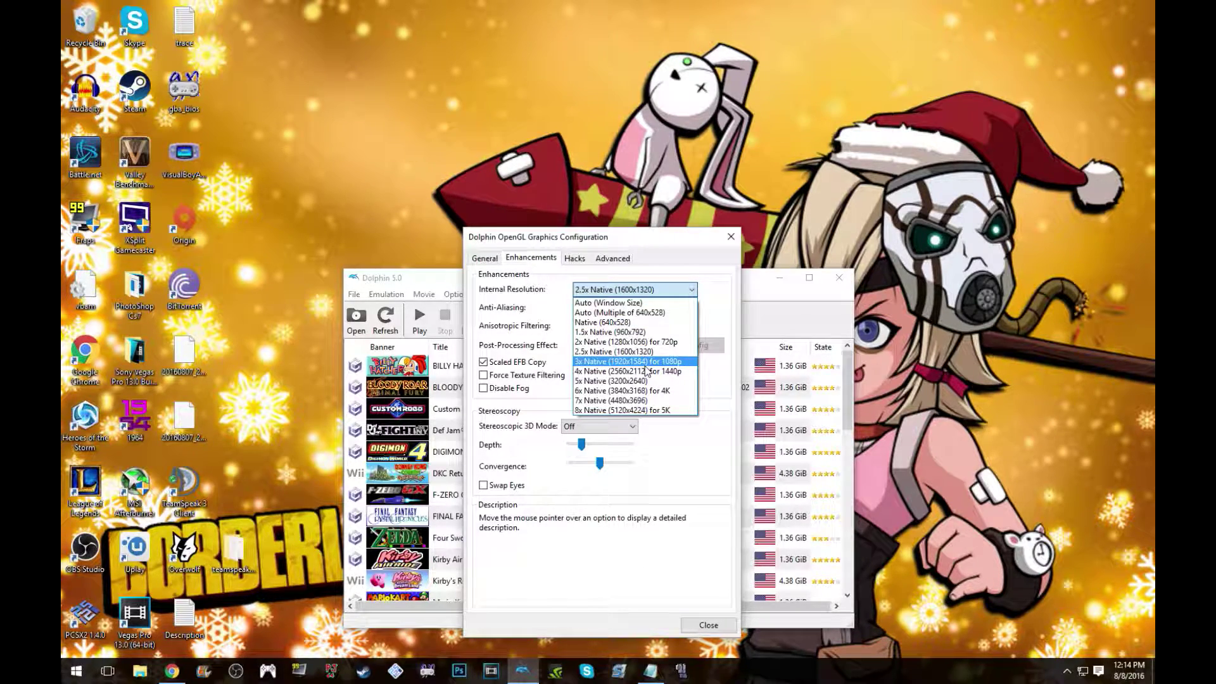
pyautogui.click(652, 352)
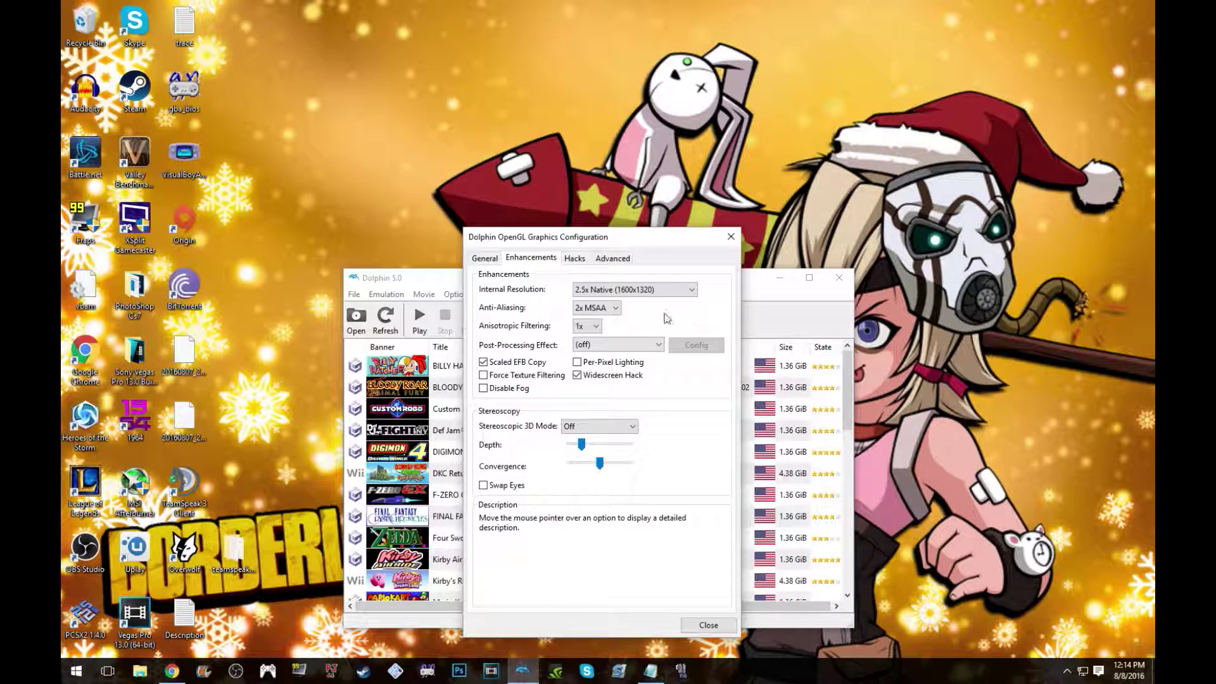
# Step: Set anti-aliasing to 2x MSAA and anisotropic filtering to 1x in the graphics enhancements
pyautogui.click(613, 312)
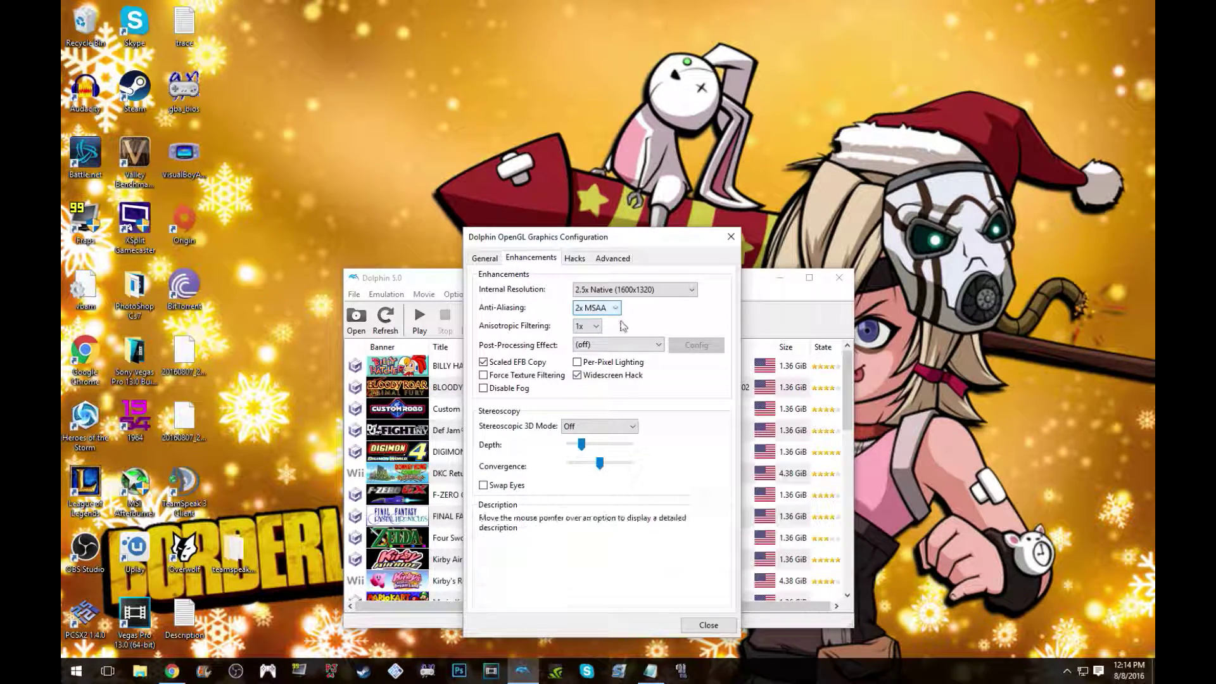
pyautogui.click(614, 309)
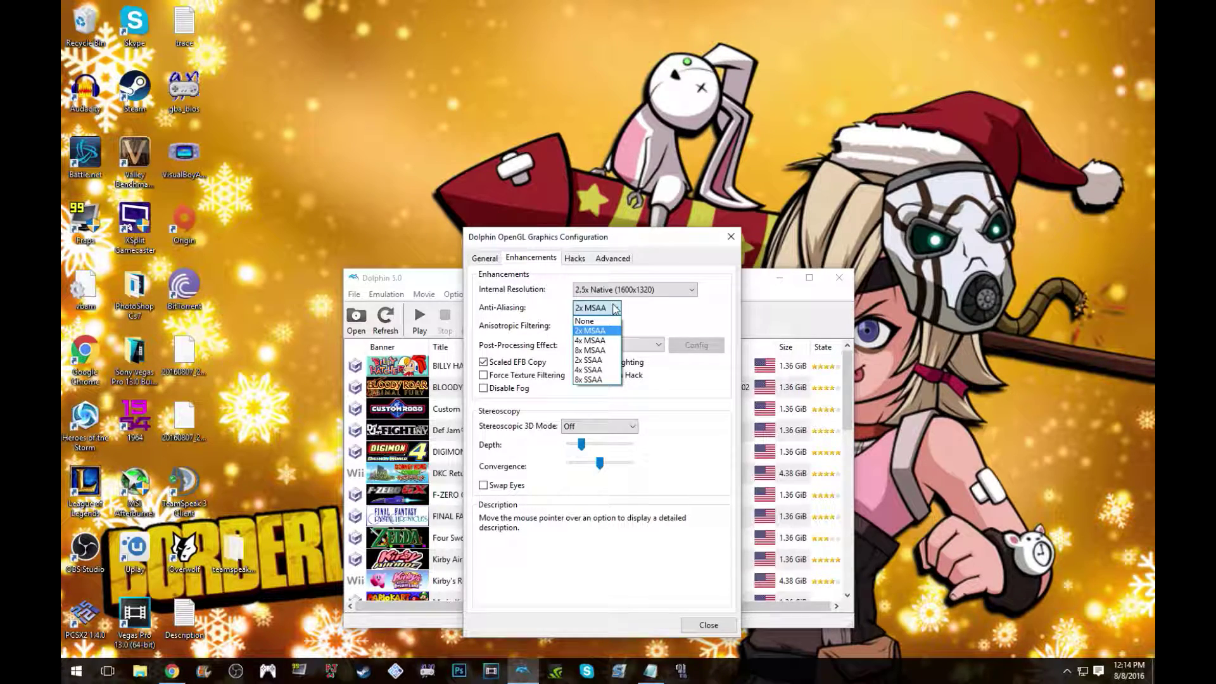
pyautogui.click(607, 331)
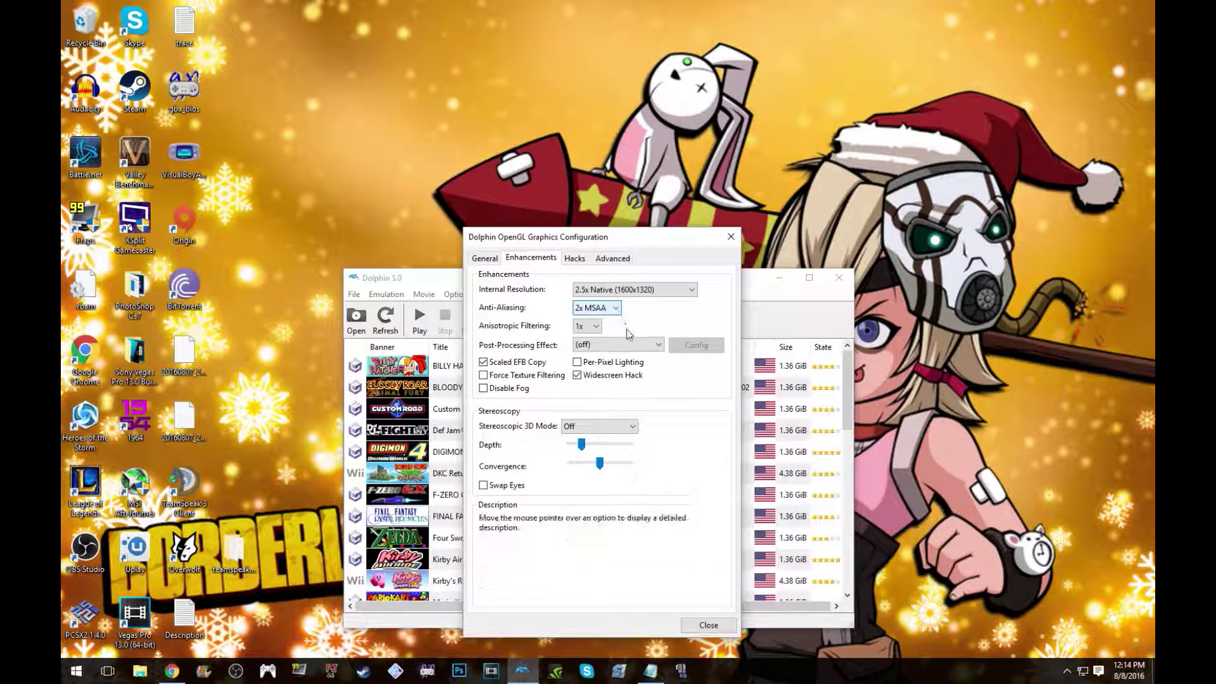
pyautogui.click(600, 327)
pyautogui.click(586, 336)
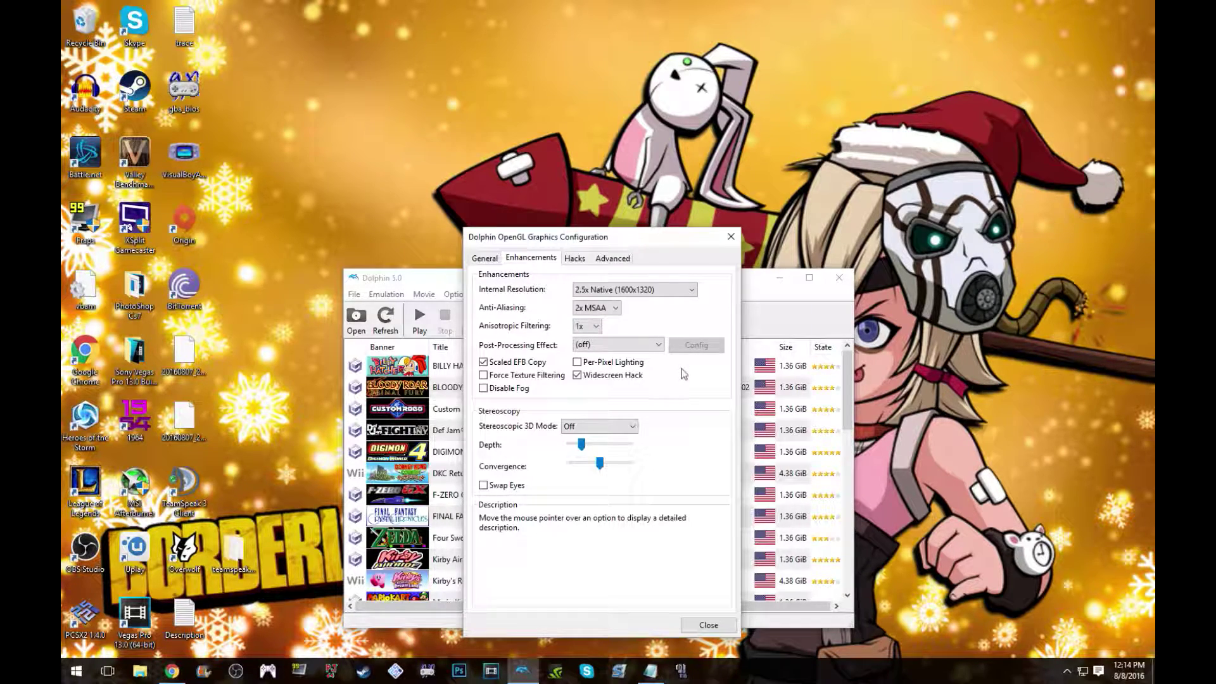
# Step: Check the available post-processing effects and review the general graphics settings, ending back at the enhancements
pyautogui.click(659, 347)
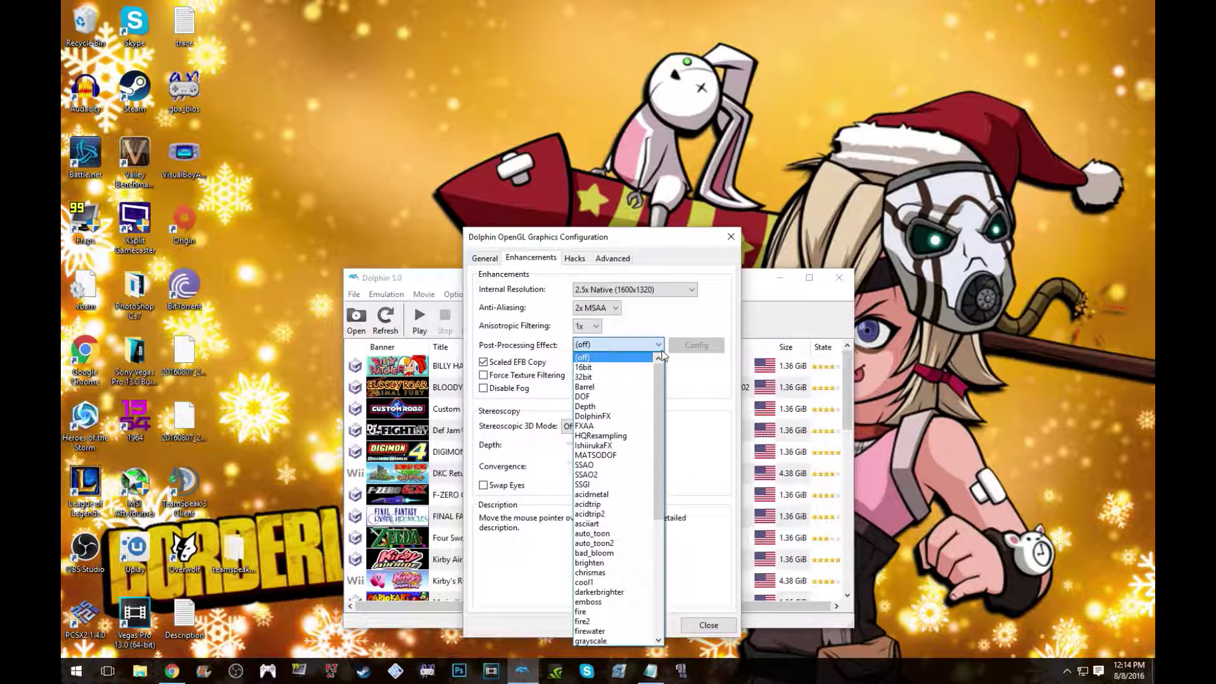
pyautogui.click(665, 354)
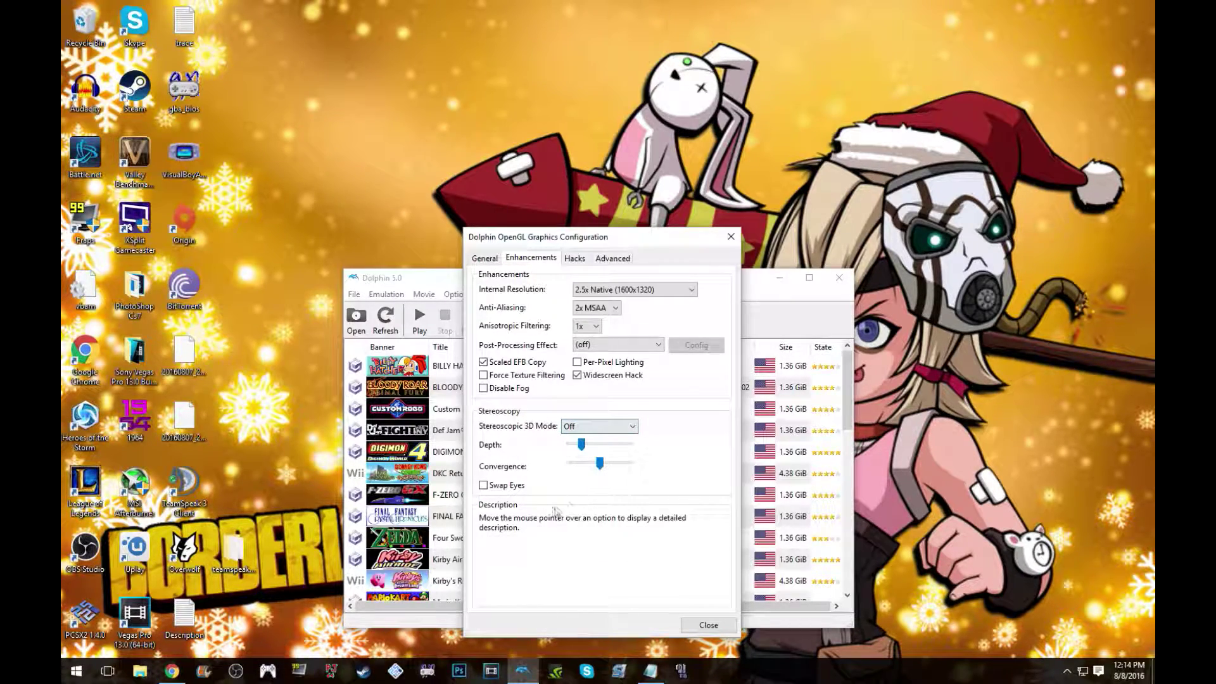
pyautogui.click(487, 259)
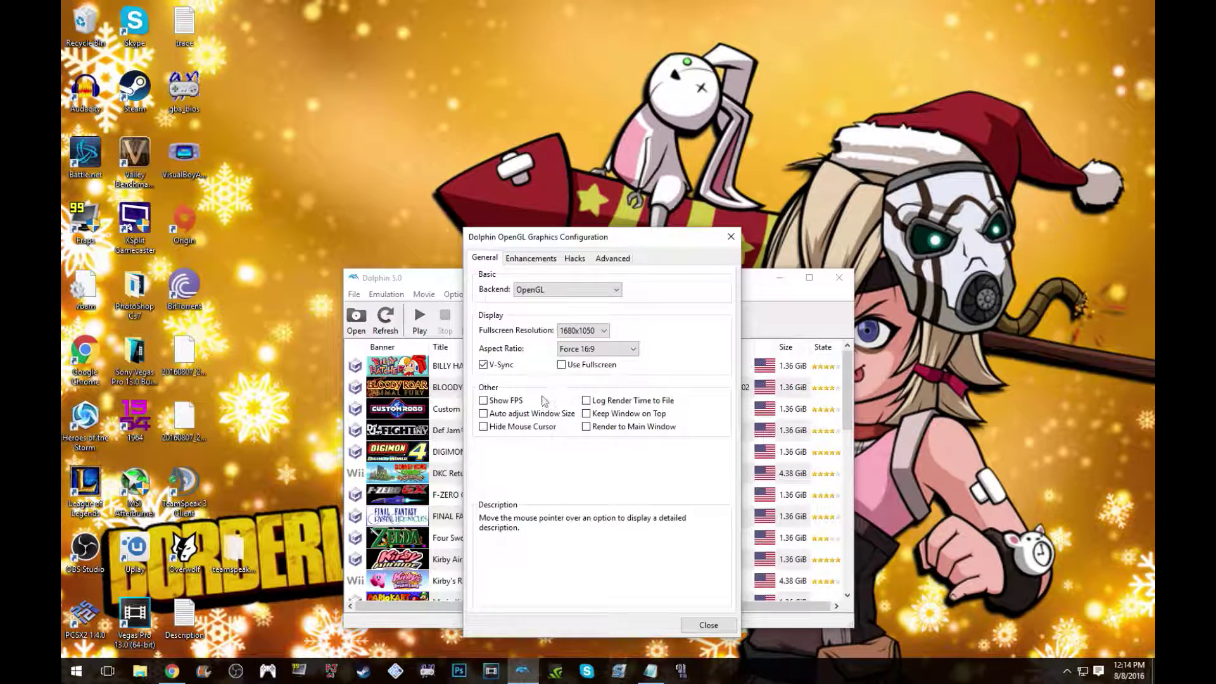
pyautogui.click(539, 260)
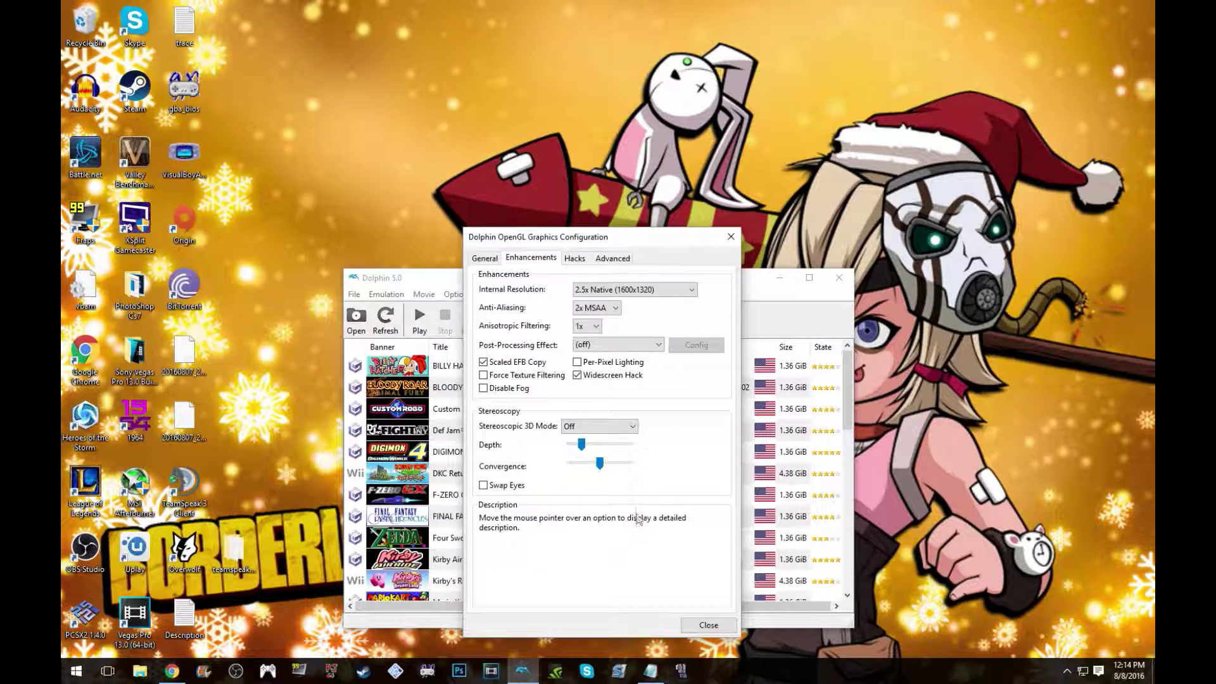
# Step: Review the available internal resolution and anti-aliasing options in the graphics enhancements
pyautogui.click(672, 290)
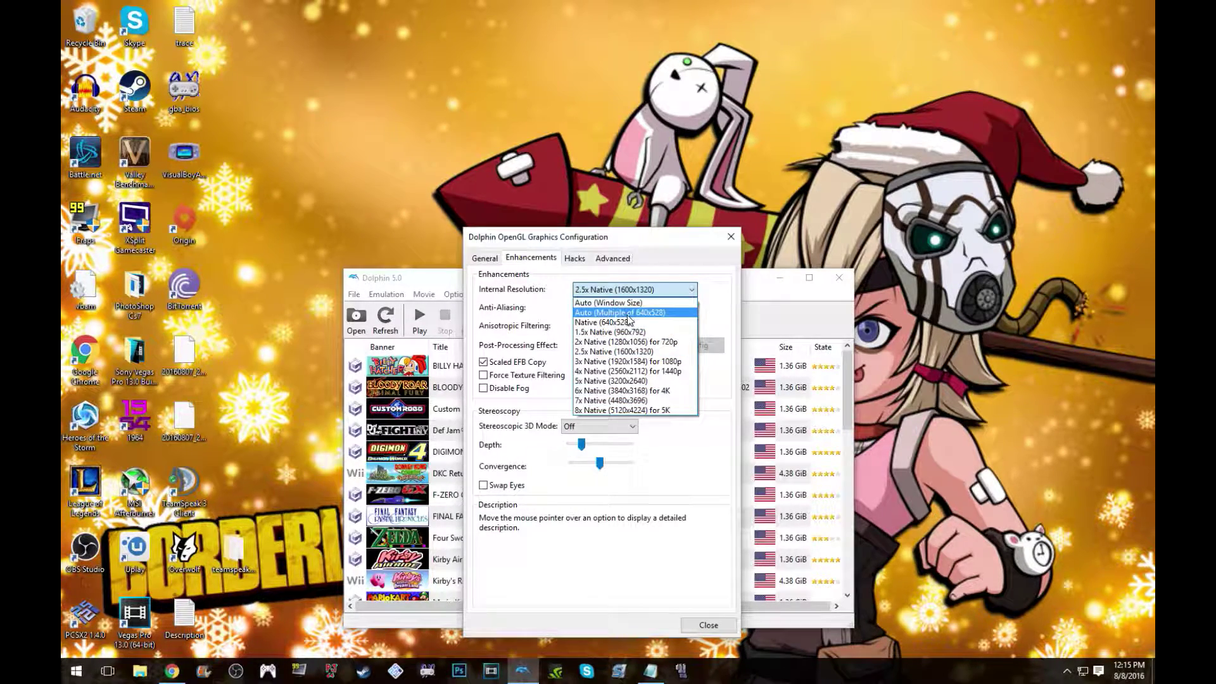
pyautogui.click(694, 289)
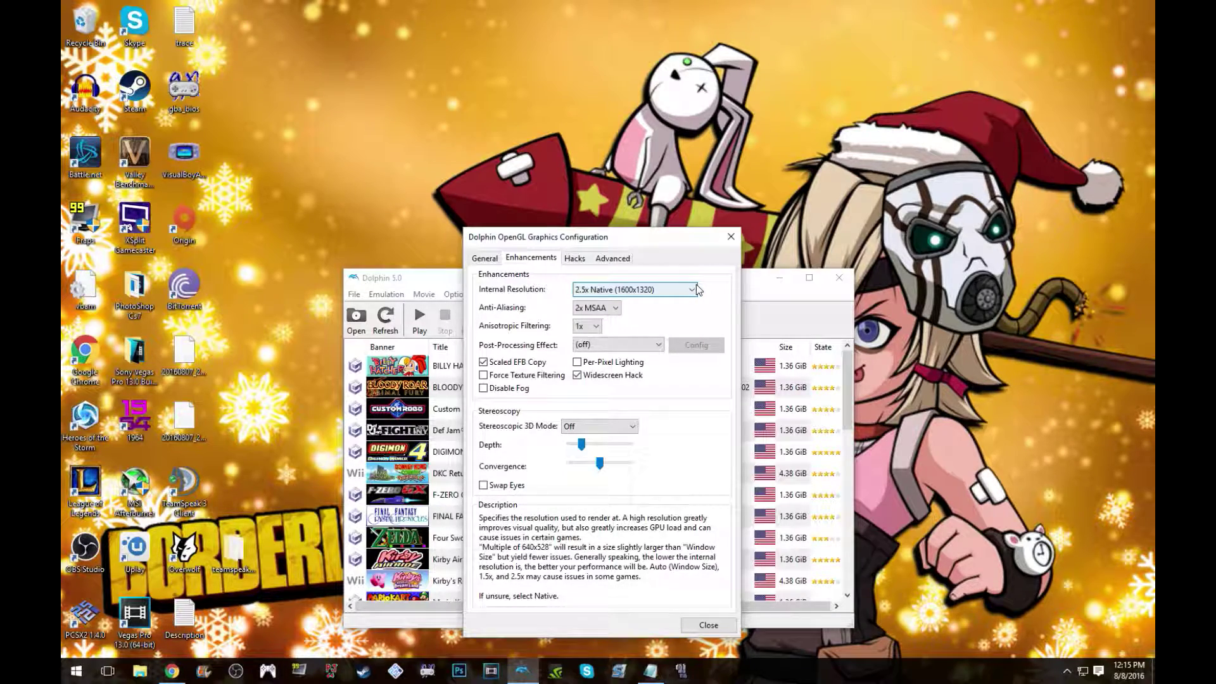
pyautogui.click(696, 289)
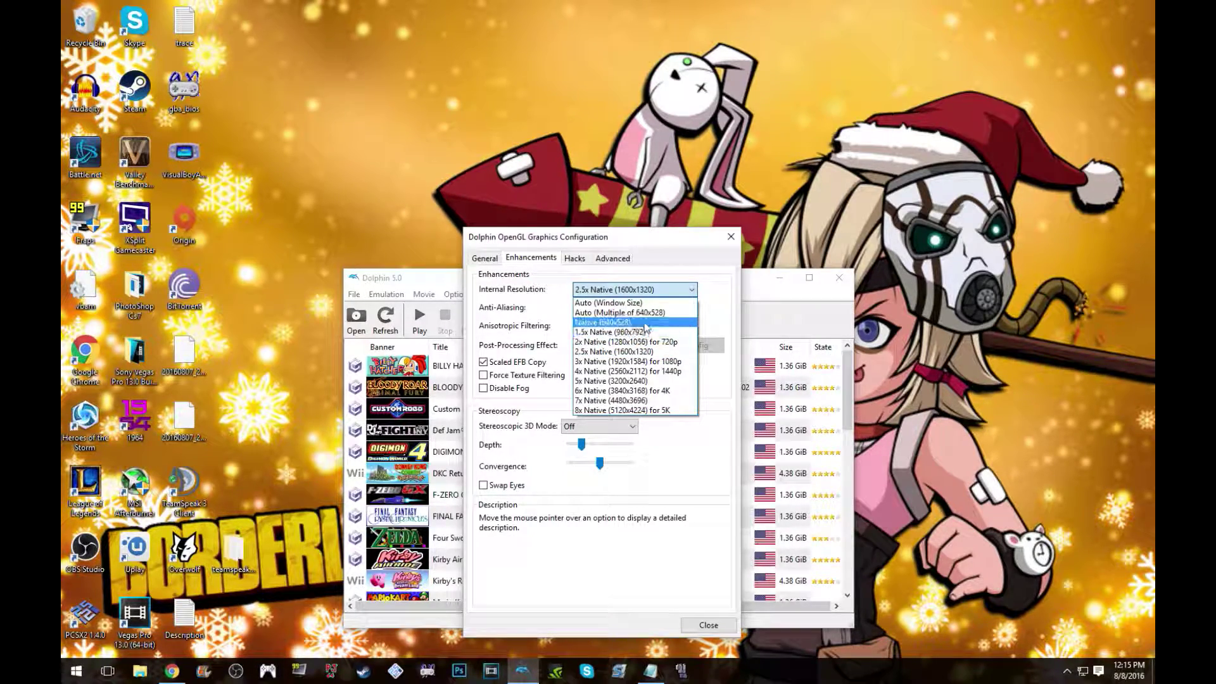
pyautogui.click(691, 290)
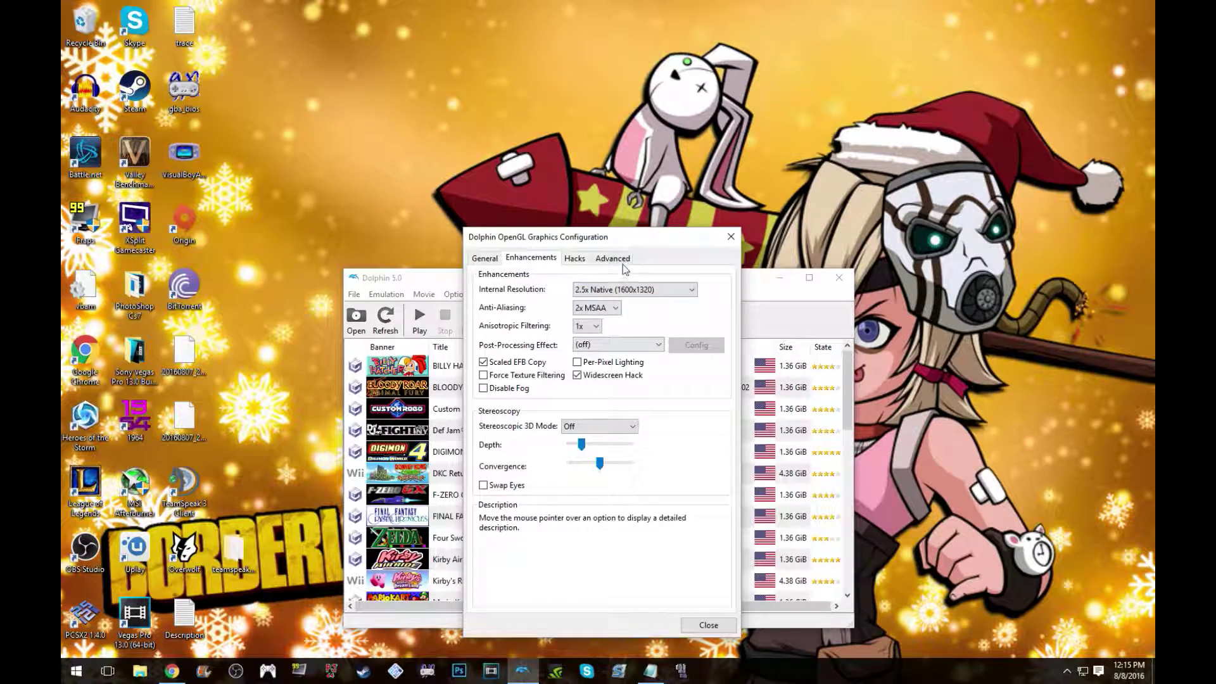
pyautogui.click(614, 308)
pyautogui.click(615, 307)
pyautogui.click(689, 289)
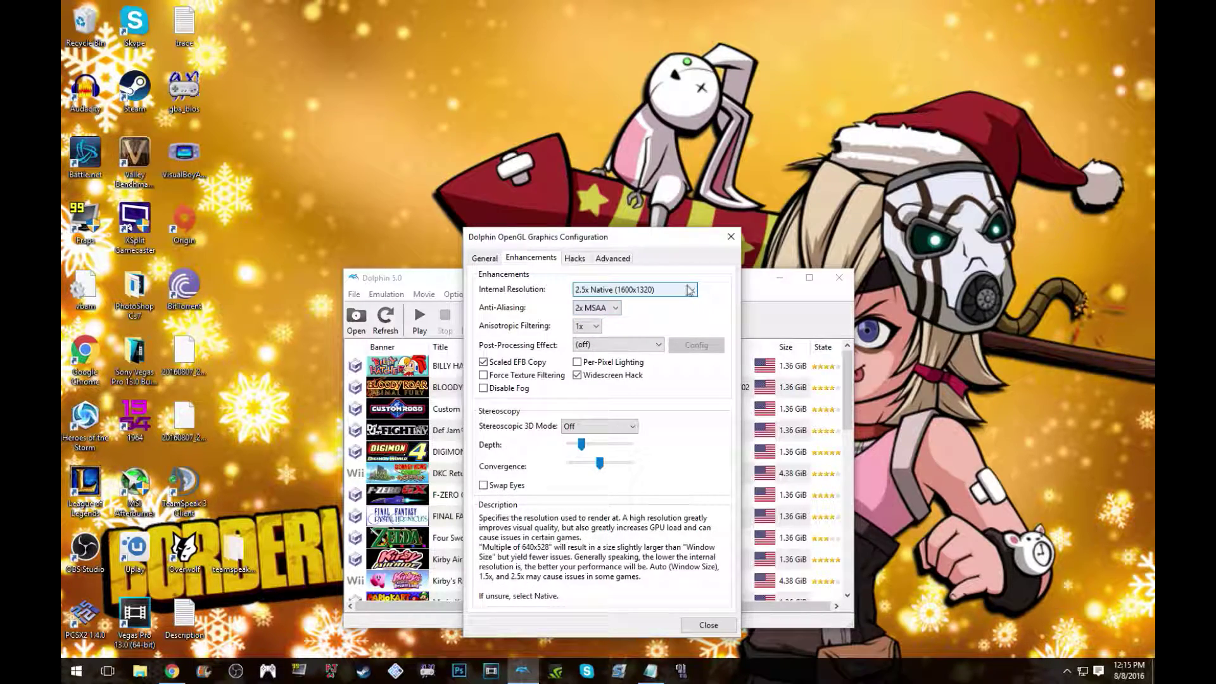
# Step: Look over the Hacks, Advanced and General graphics settings and close the graphics configuration
pyautogui.click(575, 258)
pyautogui.click(611, 259)
pyautogui.click(496, 257)
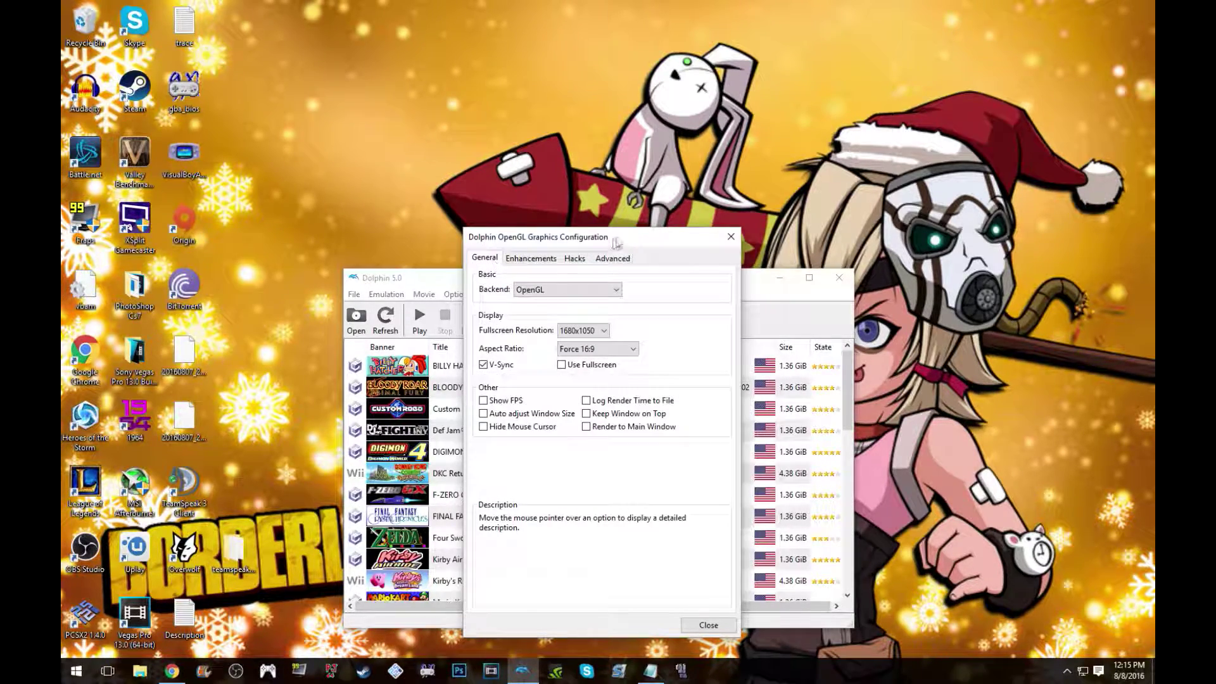
pyautogui.click(731, 236)
pyautogui.click(461, 296)
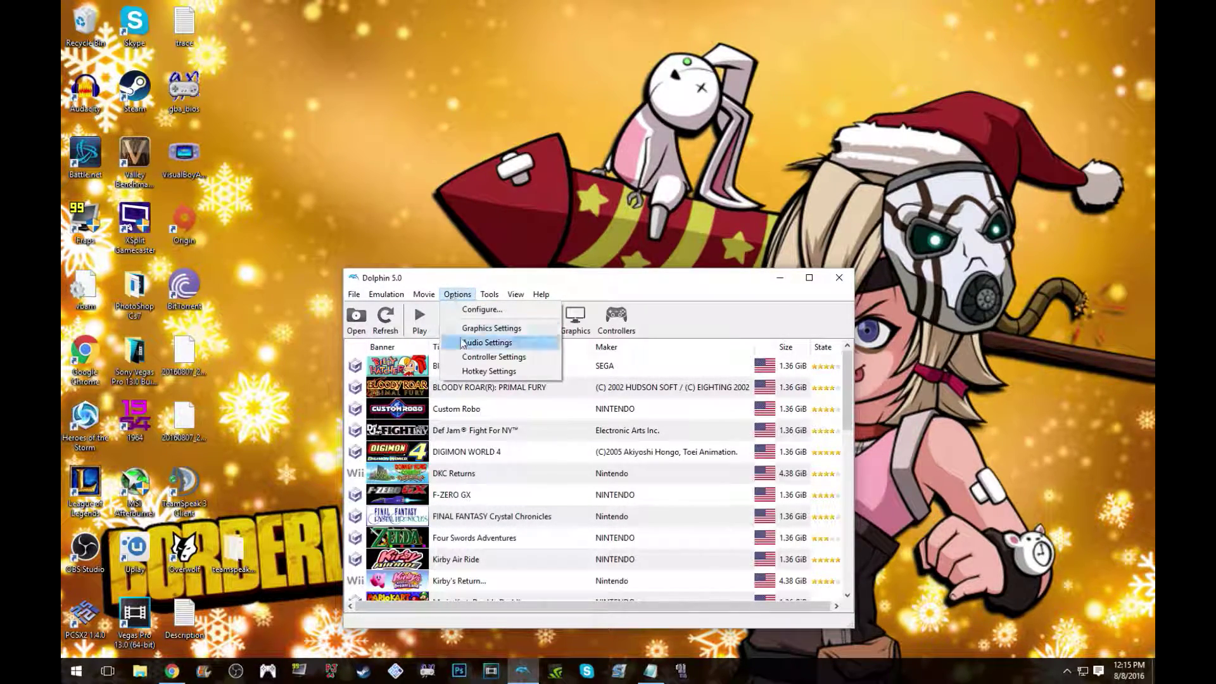
pyautogui.moveTo(497, 295)
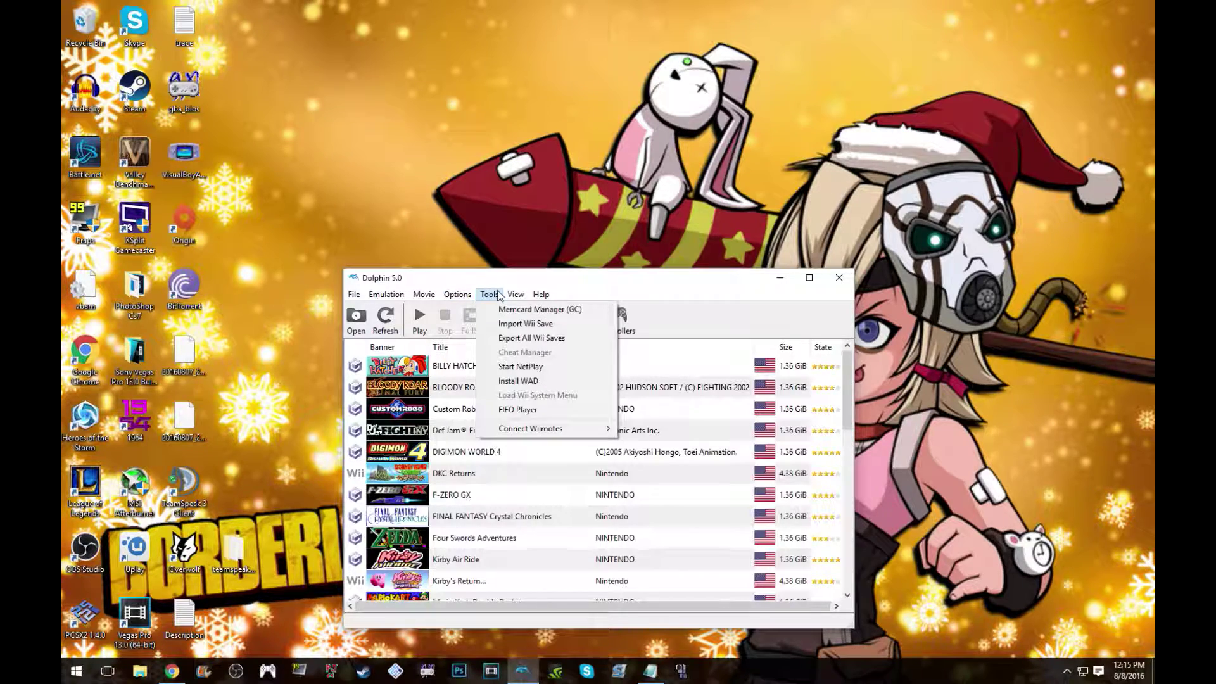
pyautogui.moveTo(541, 295)
pyautogui.click(609, 294)
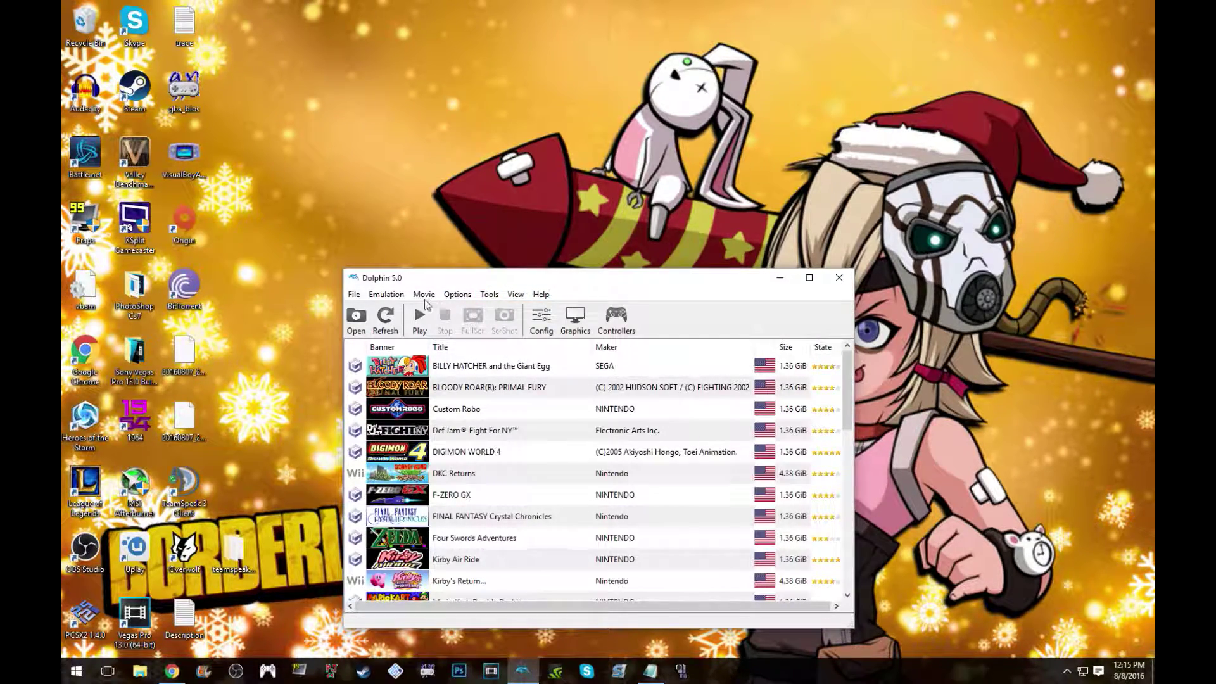
pyautogui.click(386, 295)
pyautogui.click(446, 285)
# Step: Find F-ZERO GX in the game list and start it
pyautogui.moveTo(602, 284); pyautogui.dragTo(604, 229)
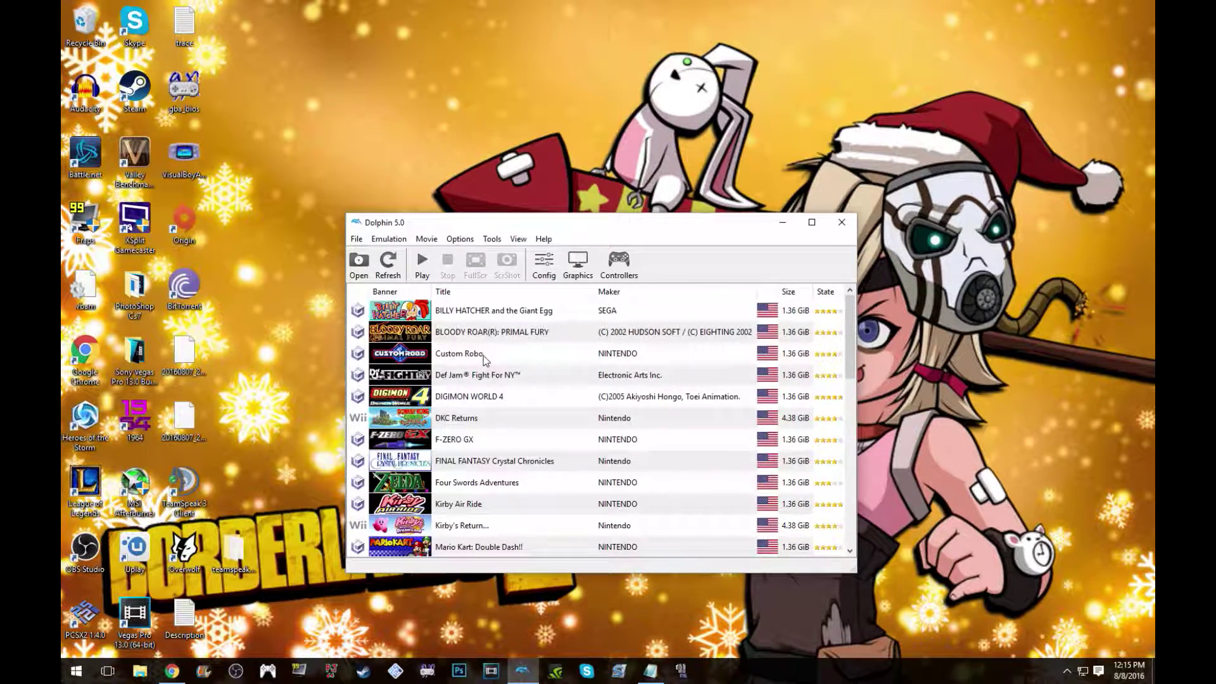
pyautogui.scroll(-1, 482, 355)
pyautogui.scroll(-2, 482, 352)
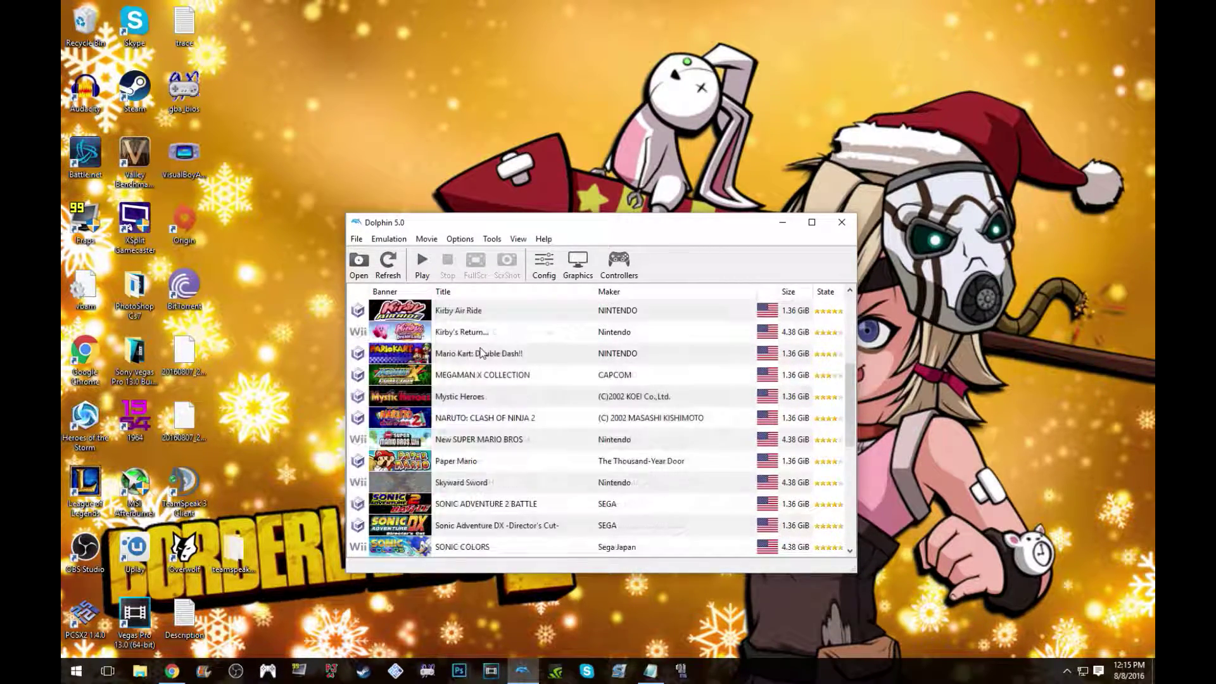
pyautogui.scroll(2, 481, 353)
pyautogui.click(428, 379)
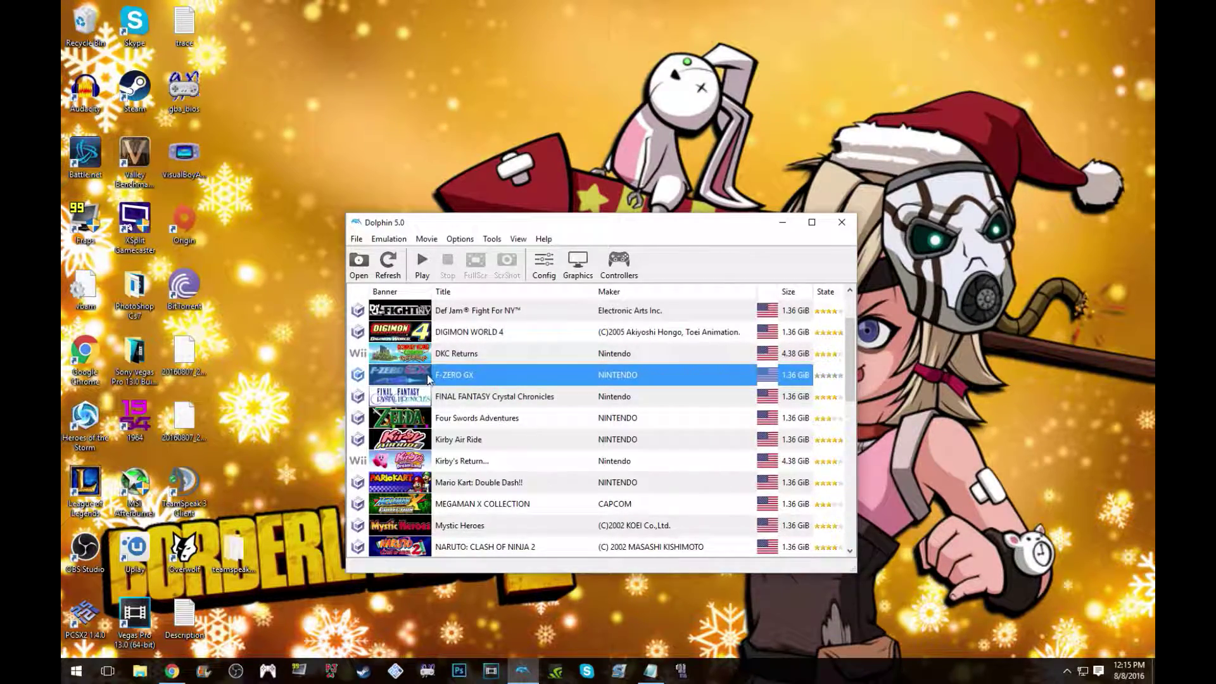
pyautogui.click(419, 267)
# Step: Show F-ZERO GX in full screen and create a save file on the Memory Card in Slot A
pyautogui.moveTo(687, 226); pyautogui.dragTo(616, 221)
pyautogui.click(816, 320)
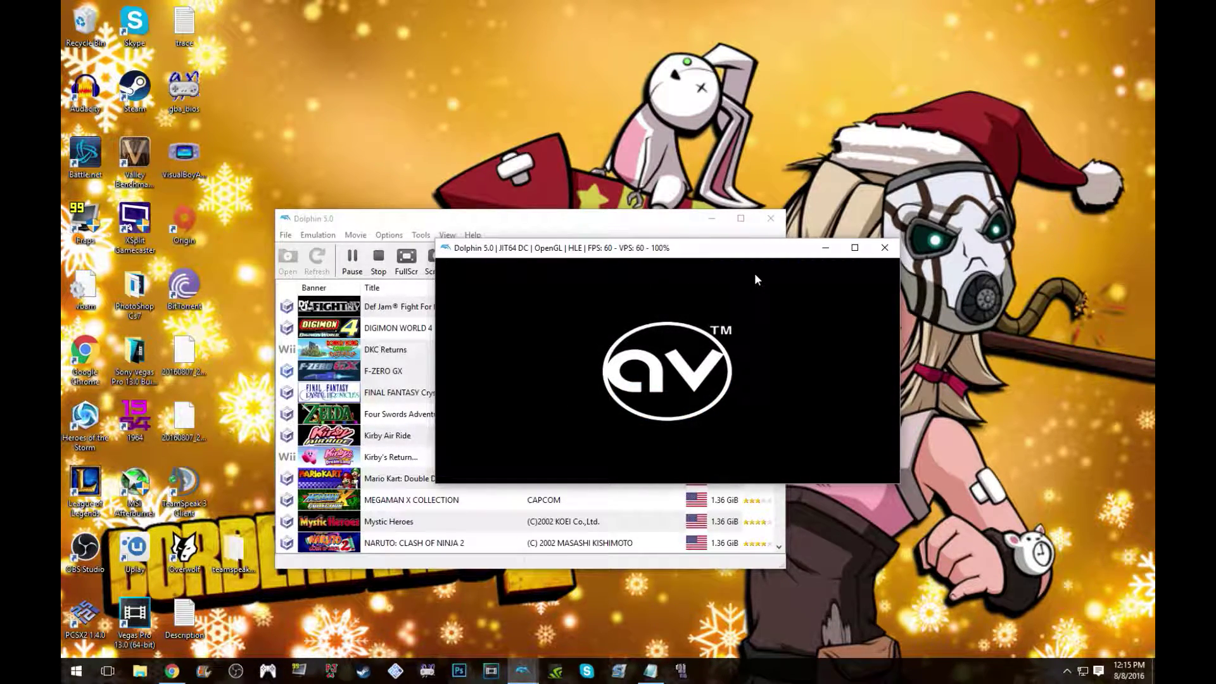
pyautogui.hotkey('alt', 'Return')
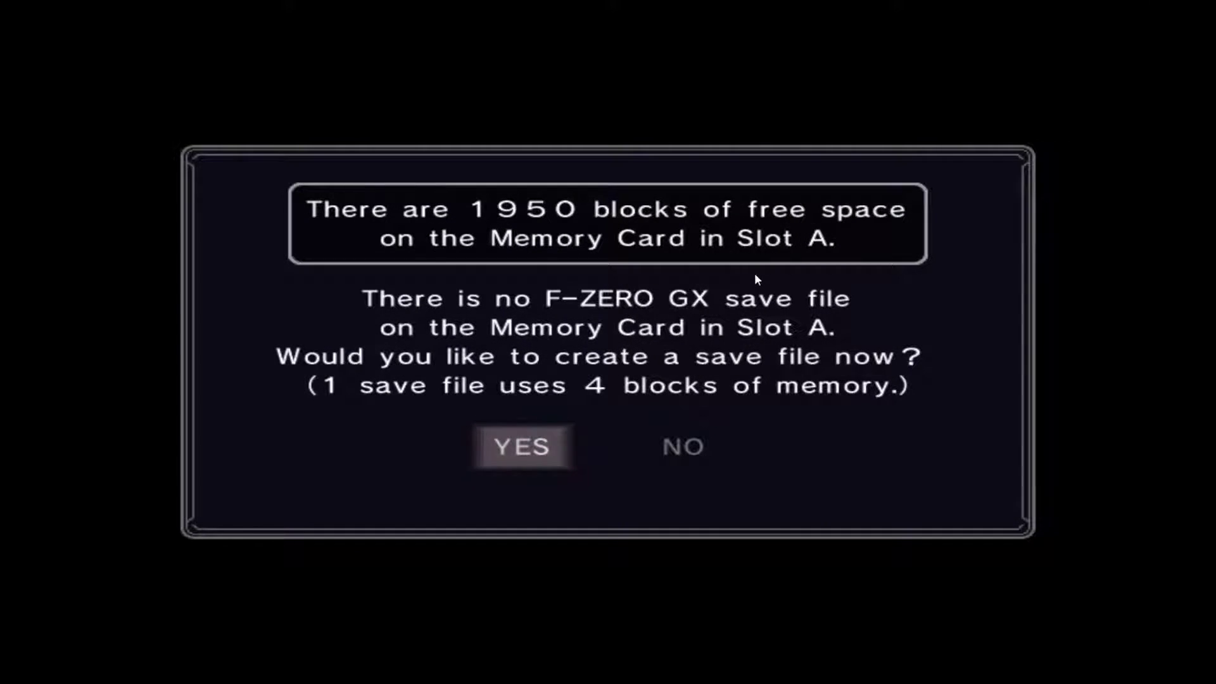
pyautogui.press('Return')
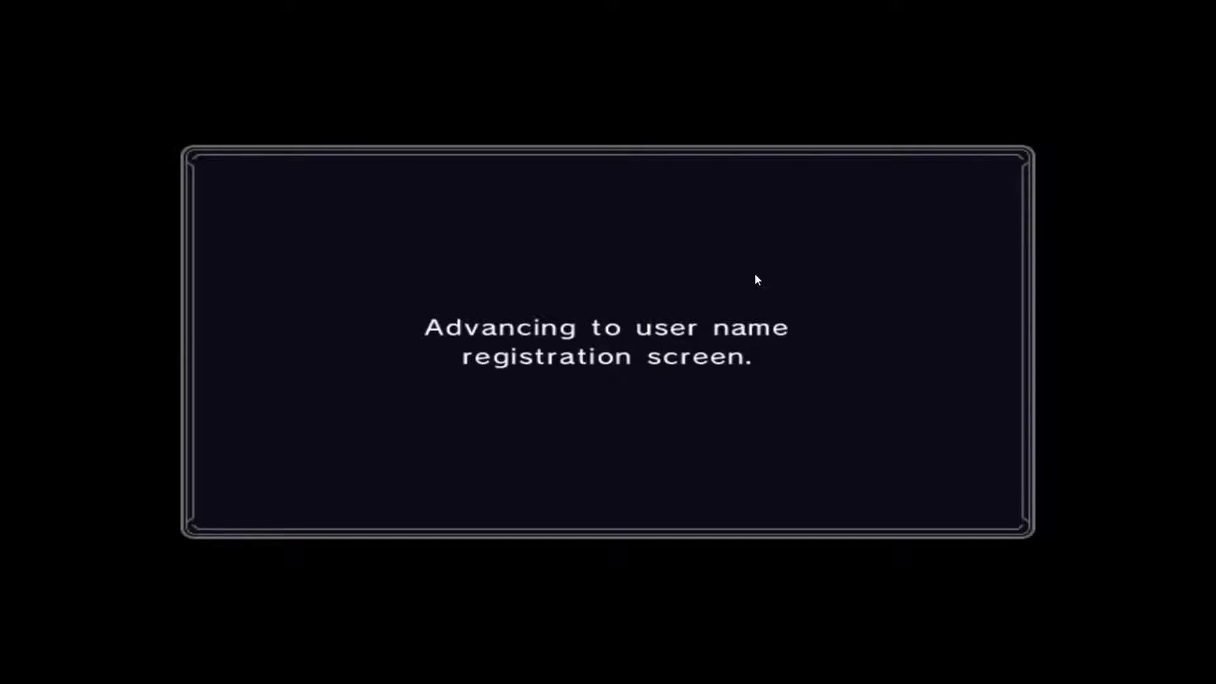
# Step: Leave full screen, start FRAPS with permission to make changes, and minimize the game list window
pyautogui.hotkey('alt', 'Return')
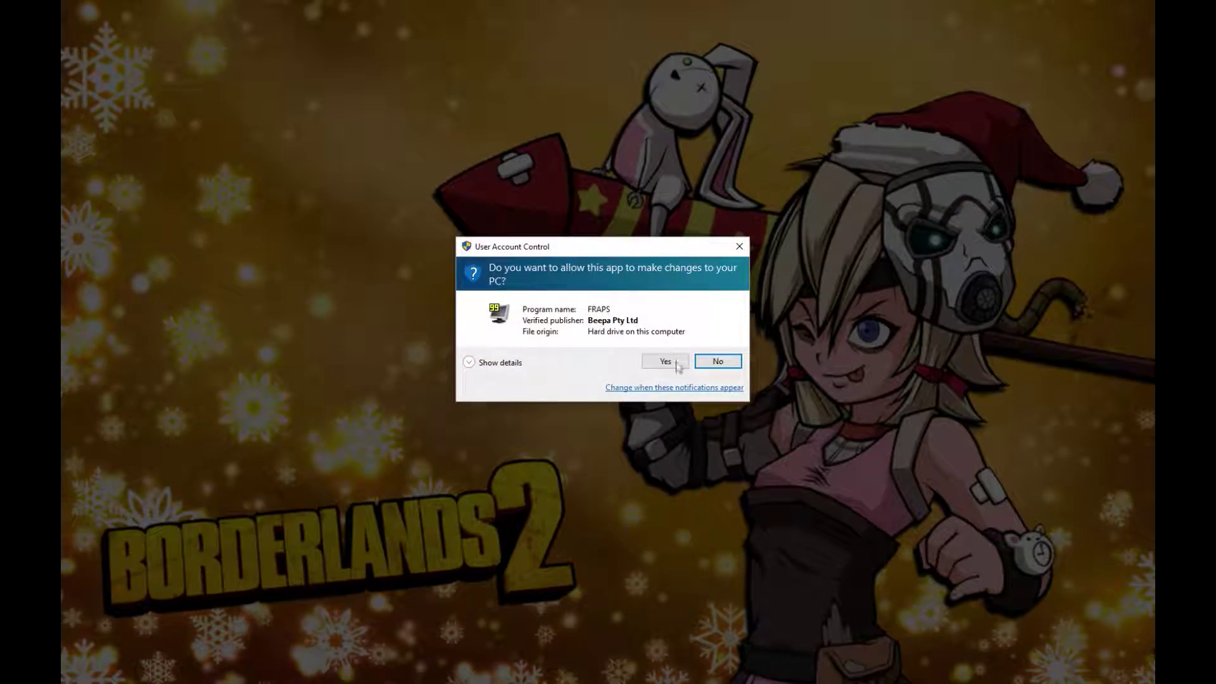
pyautogui.click(665, 358)
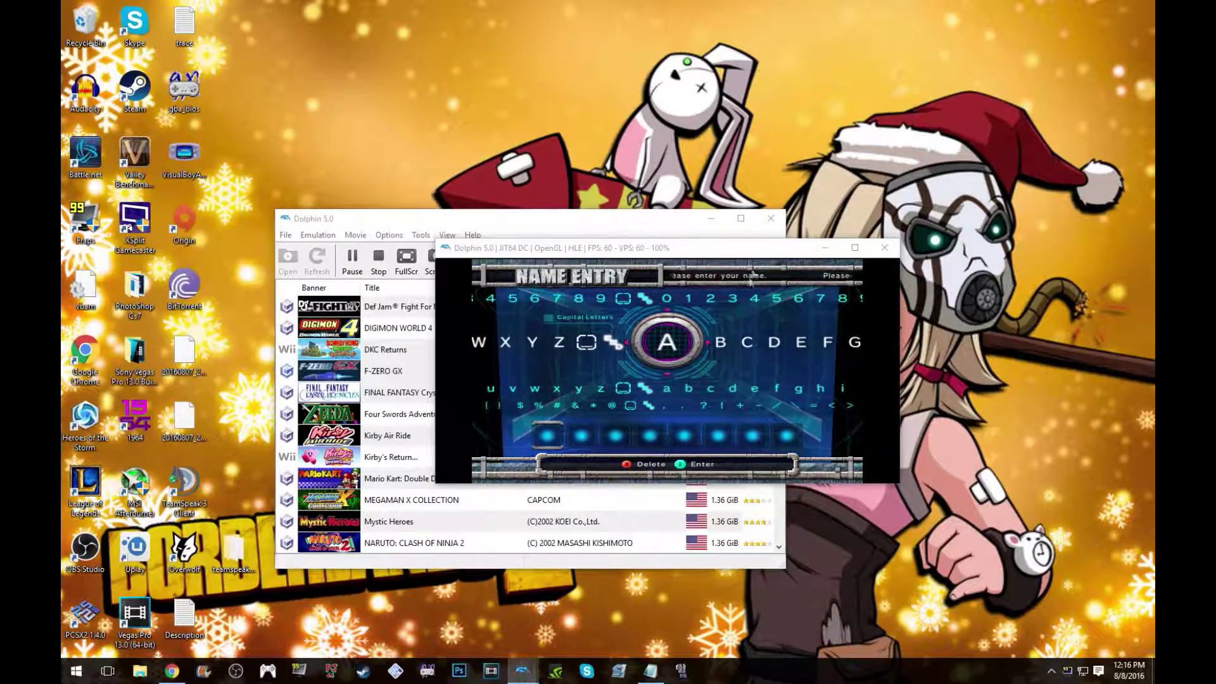
pyautogui.moveTo(754, 250); pyautogui.dragTo(728, 293)
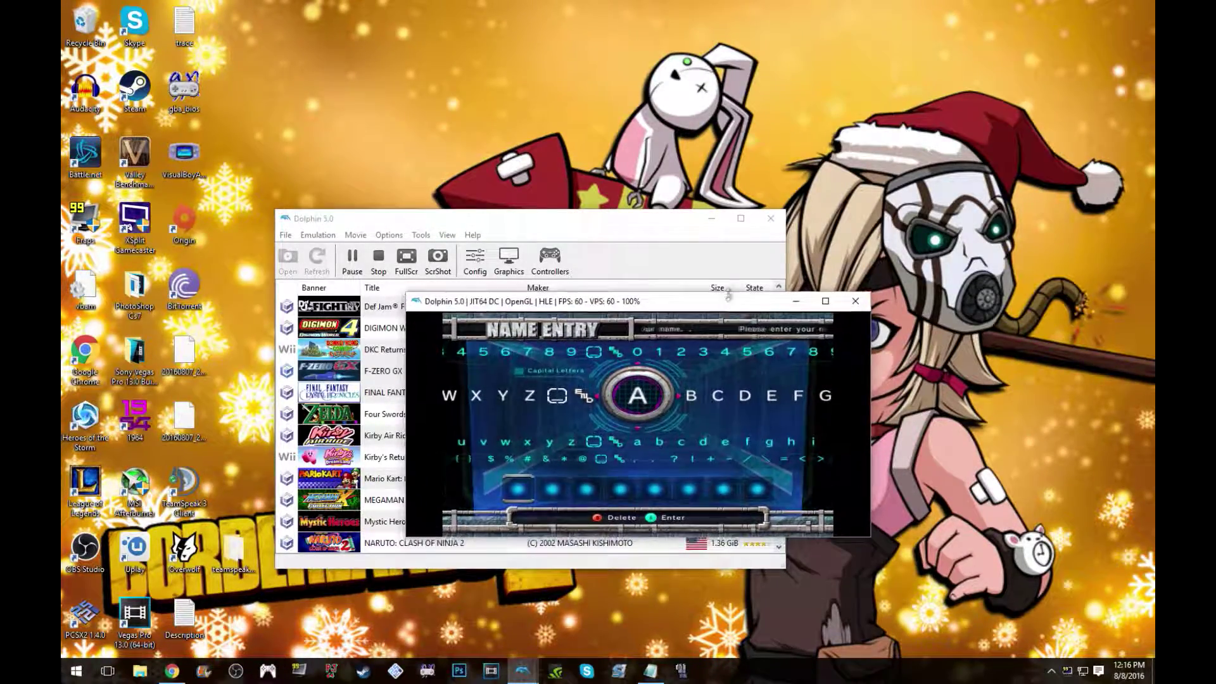
pyautogui.click(711, 219)
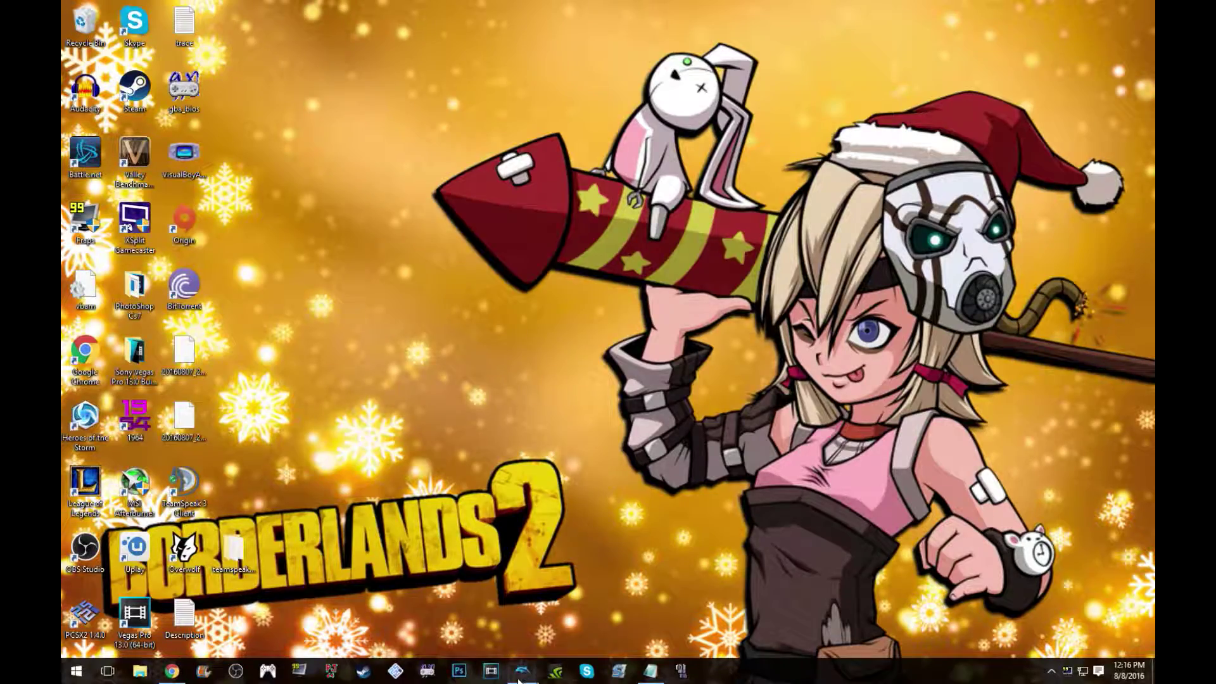
# Step: Bring the F-ZERO GX window back and check it in full screen for the FRAPS frame-rate overlay
pyautogui.click(299, 670)
pyautogui.moveTo(523, 670)
pyautogui.click(580, 587)
pyautogui.hotkey('alt', 'Return')
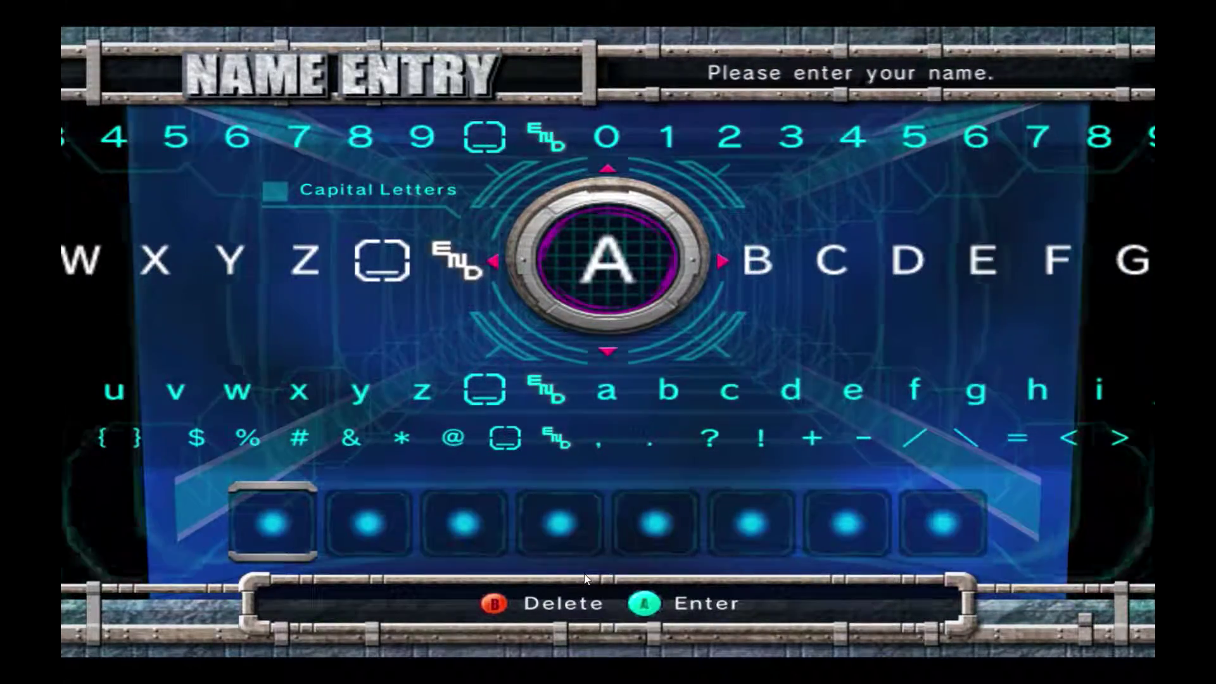
pyautogui.hotkey('alt', 'Return')
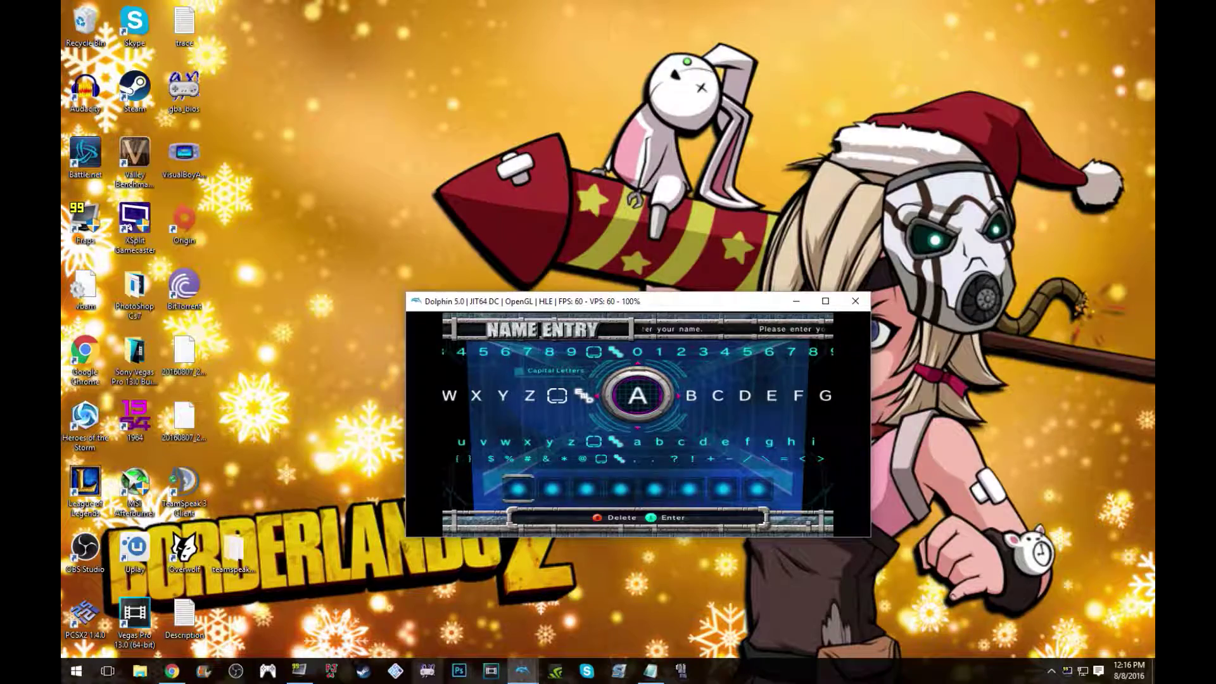
# Step: Look at the FRAPS general window, minimize it and return to the F-ZERO GX game window
pyautogui.click(298, 670)
pyautogui.moveTo(653, 226); pyautogui.dragTo(445, 304)
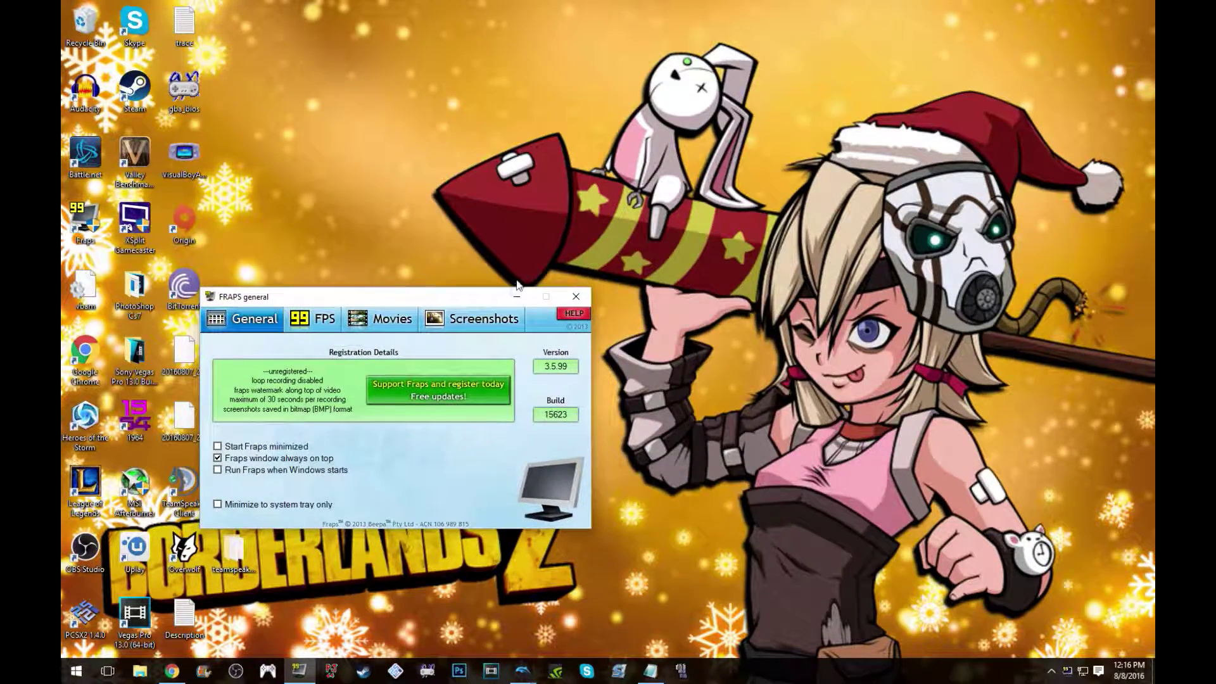
pyautogui.click(518, 296)
pyautogui.moveTo(531, 678)
pyautogui.click(578, 606)
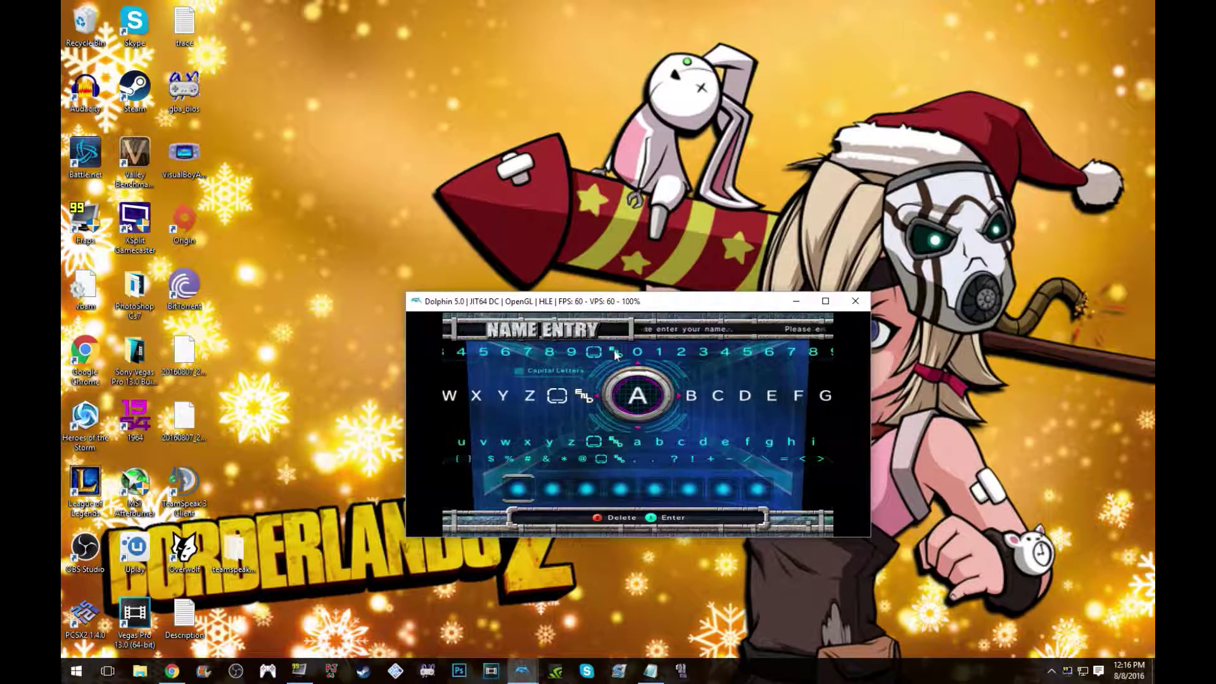
# Step: Enable Show FPS in the general graphics settings and return to F-ZERO GX in full screen
pyautogui.moveTo(524, 671)
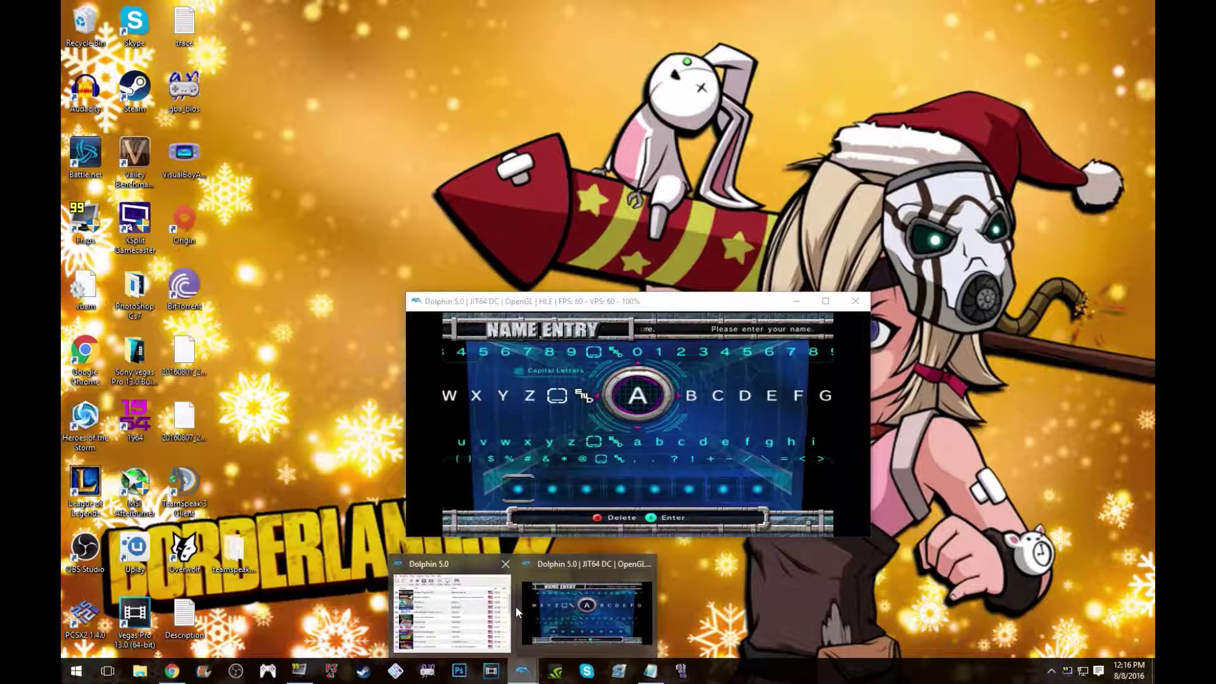
pyautogui.click(451, 611)
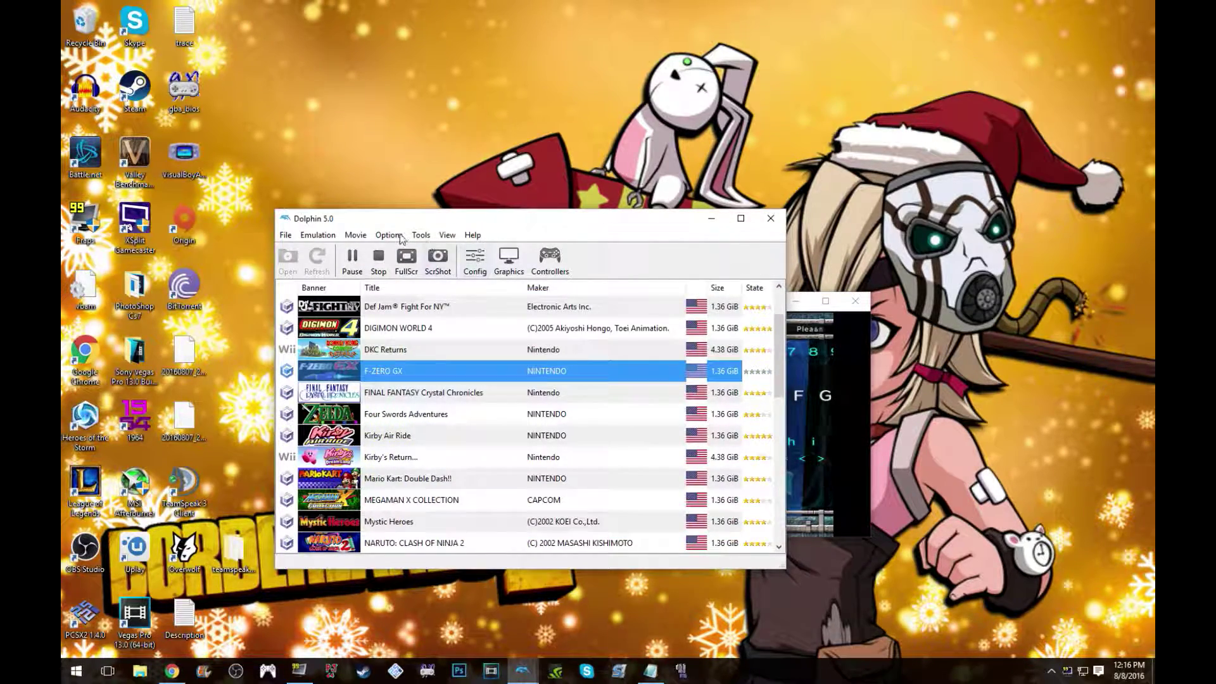
pyautogui.click(400, 238)
pyautogui.click(503, 259)
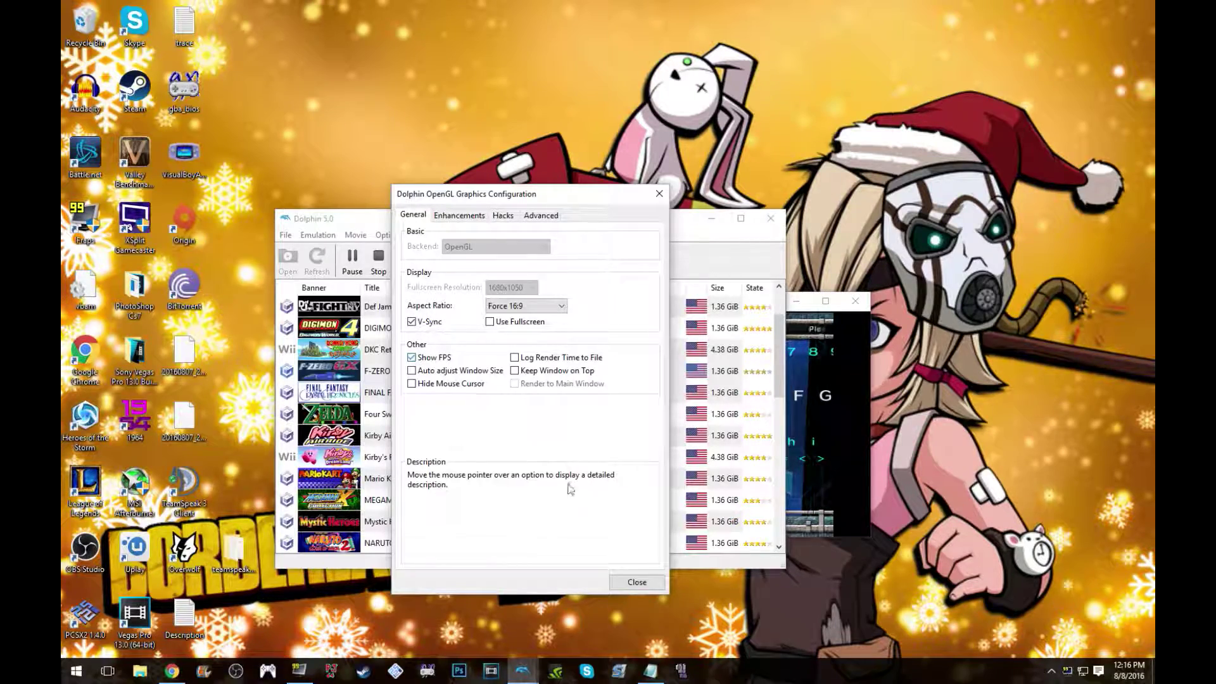
pyautogui.click(636, 583)
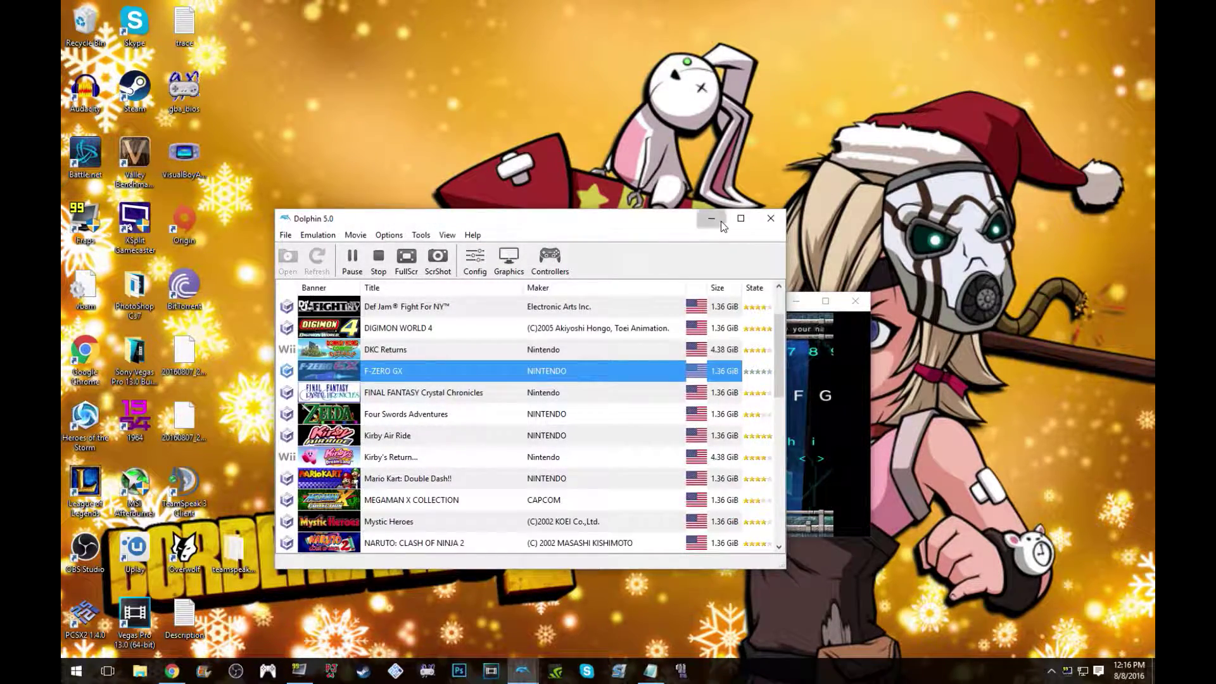
pyautogui.click(721, 224)
pyautogui.click(526, 675)
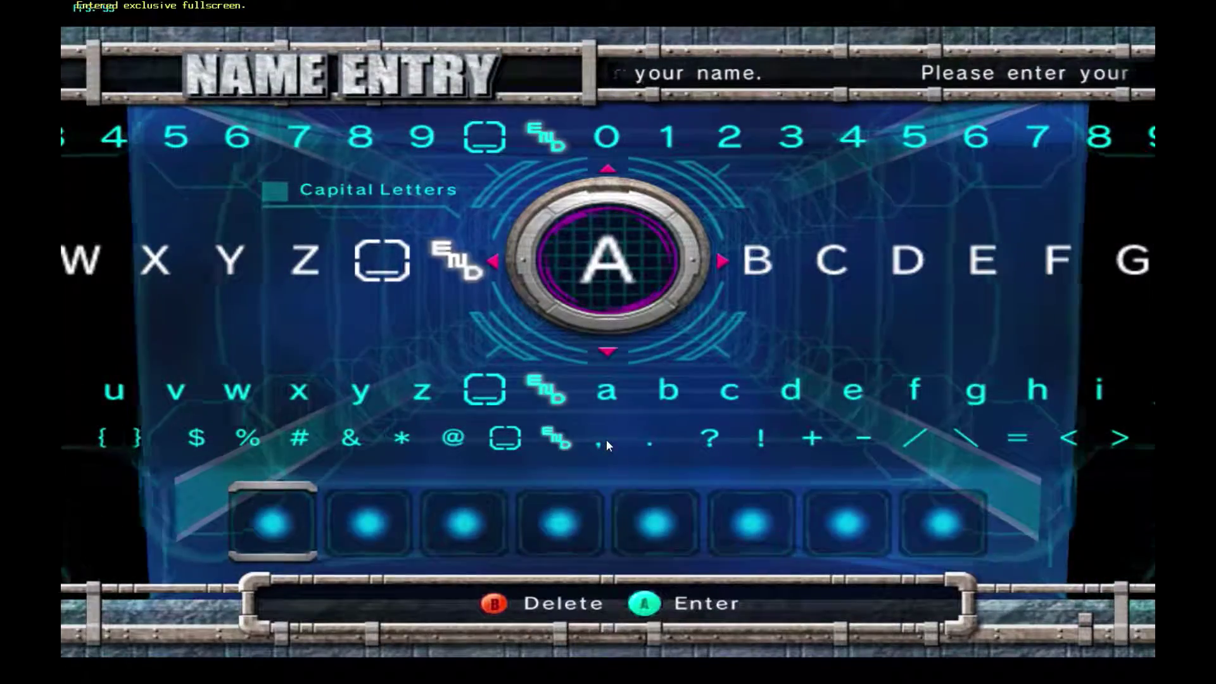
# Step: Enter the first letter of the player's name as a capital on the name entry screen
pyautogui.press('Down')
pyautogui.press('Up')
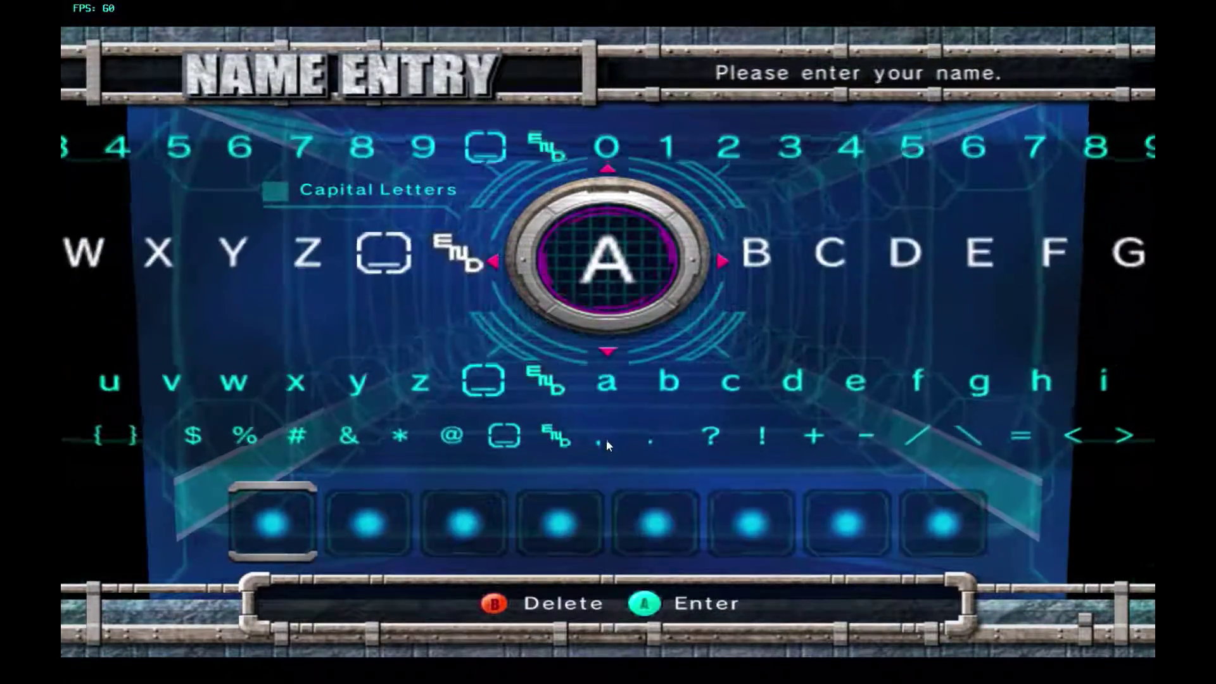
pyautogui.press('Right')
pyautogui.press('Right')
pyautogui.press('Right')
pyautogui.press('Right')
pyautogui.press('Right')
pyautogui.press('Right')
pyautogui.press('Right')
pyautogui.press('Right')
pyautogui.press('Right')
pyautogui.press('Right')
pyautogui.press('Right')
pyautogui.press('Right')
pyautogui.press('Right')
pyautogui.press('Right')
pyautogui.press('Right')
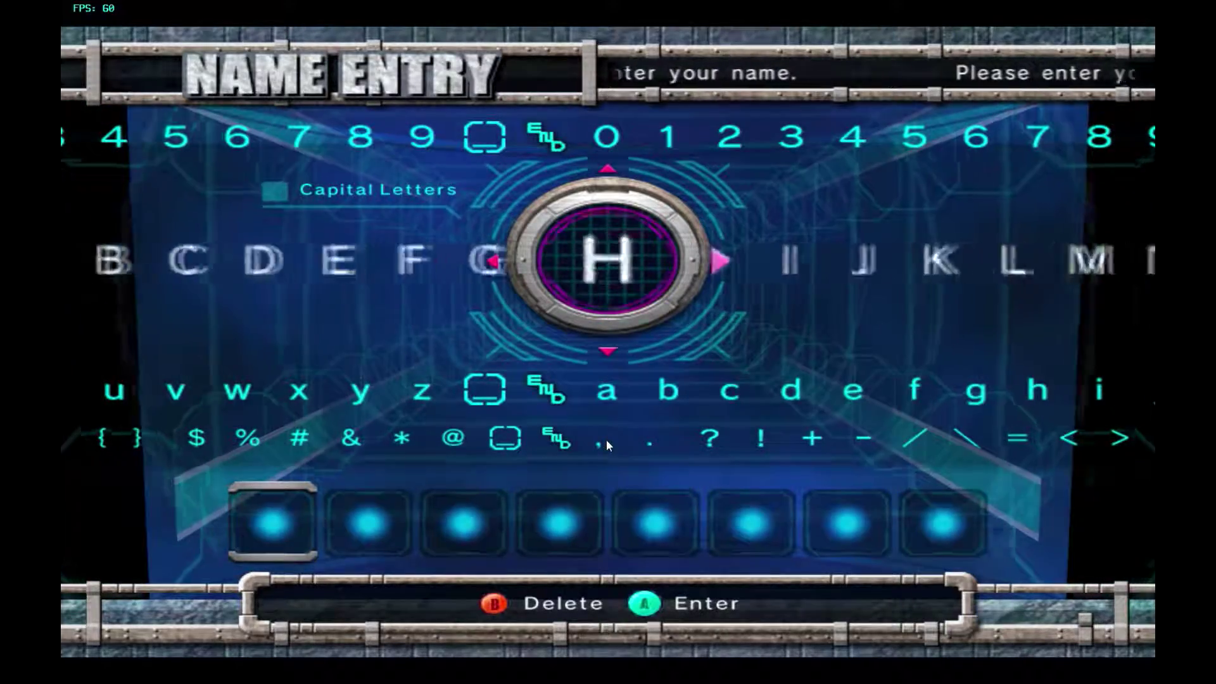
pyautogui.press('Right')
pyautogui.press('Right')
pyautogui.press('Right')
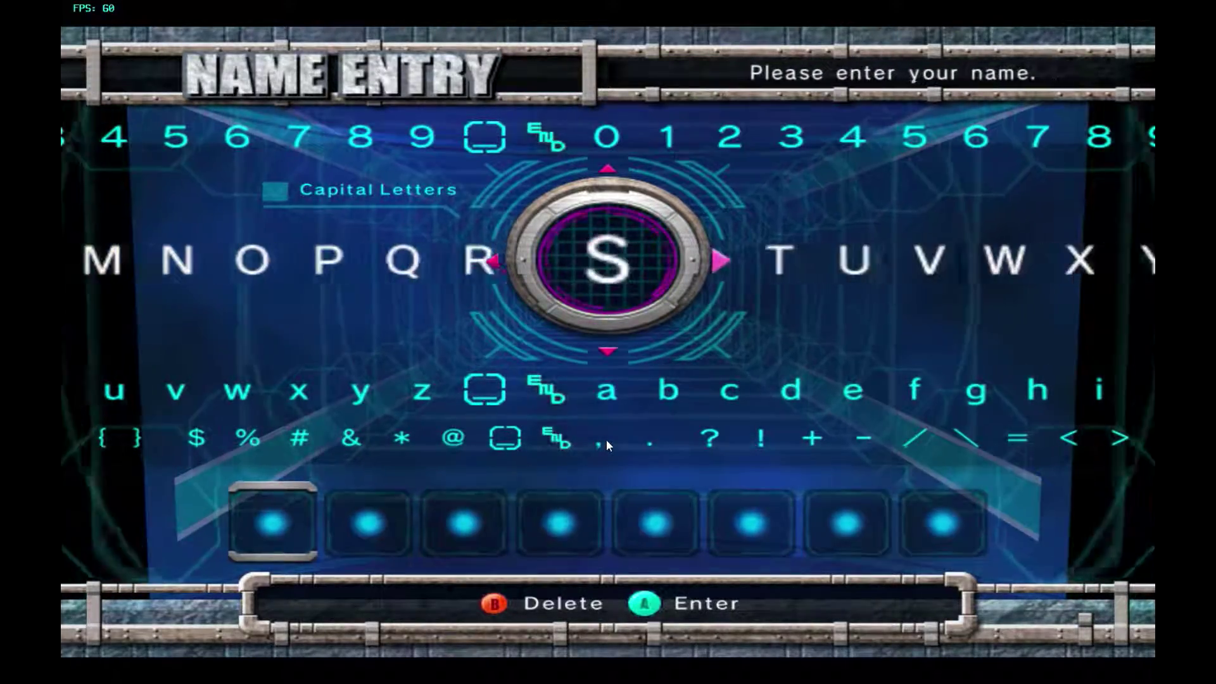
pyautogui.press('Return')
# Step: Enter the second and third letters of the player's name from the small letters
pyautogui.press('Down')
pyautogui.press('Right')
pyautogui.press('Right')
pyautogui.press('Right')
pyautogui.press('Right')
pyautogui.press('Right')
pyautogui.press('Right')
pyautogui.press('Right')
pyautogui.press('Right')
pyautogui.press('Right')
pyautogui.press('Right')
pyautogui.press('Right')
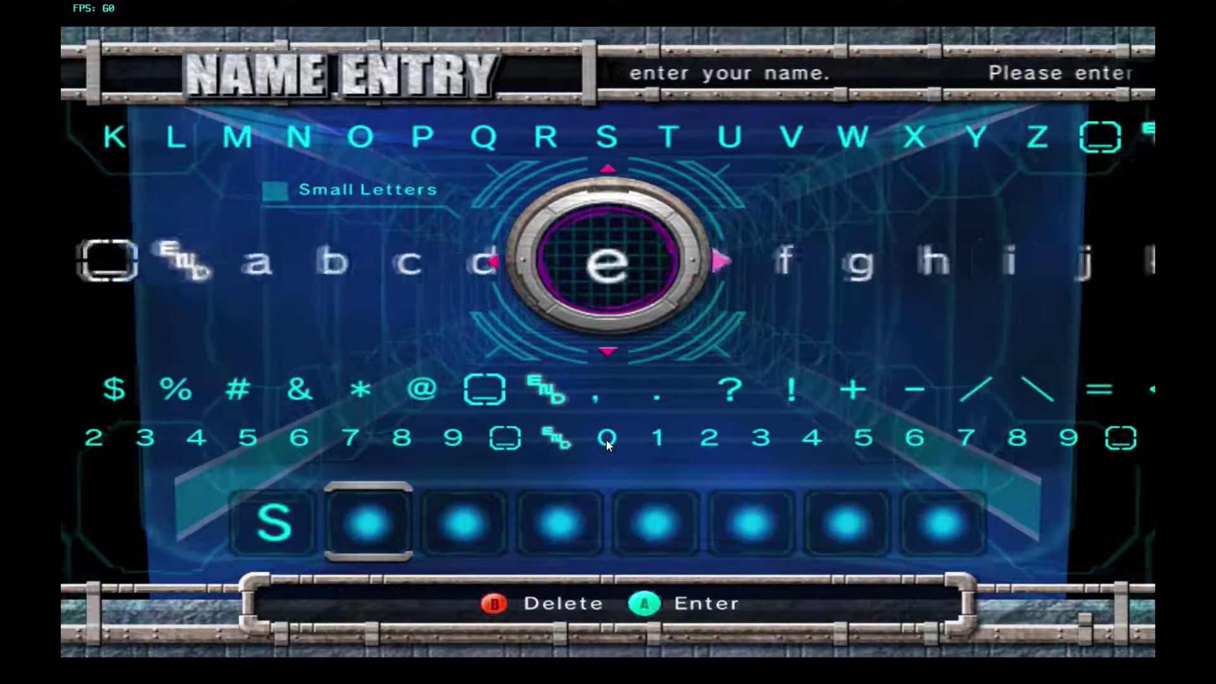
pyautogui.press('Right')
pyautogui.press('Right')
pyautogui.press('Right')
pyautogui.press('Right')
pyautogui.press('Right')
pyautogui.press('Right')
pyautogui.press('Right')
pyautogui.press('Right')
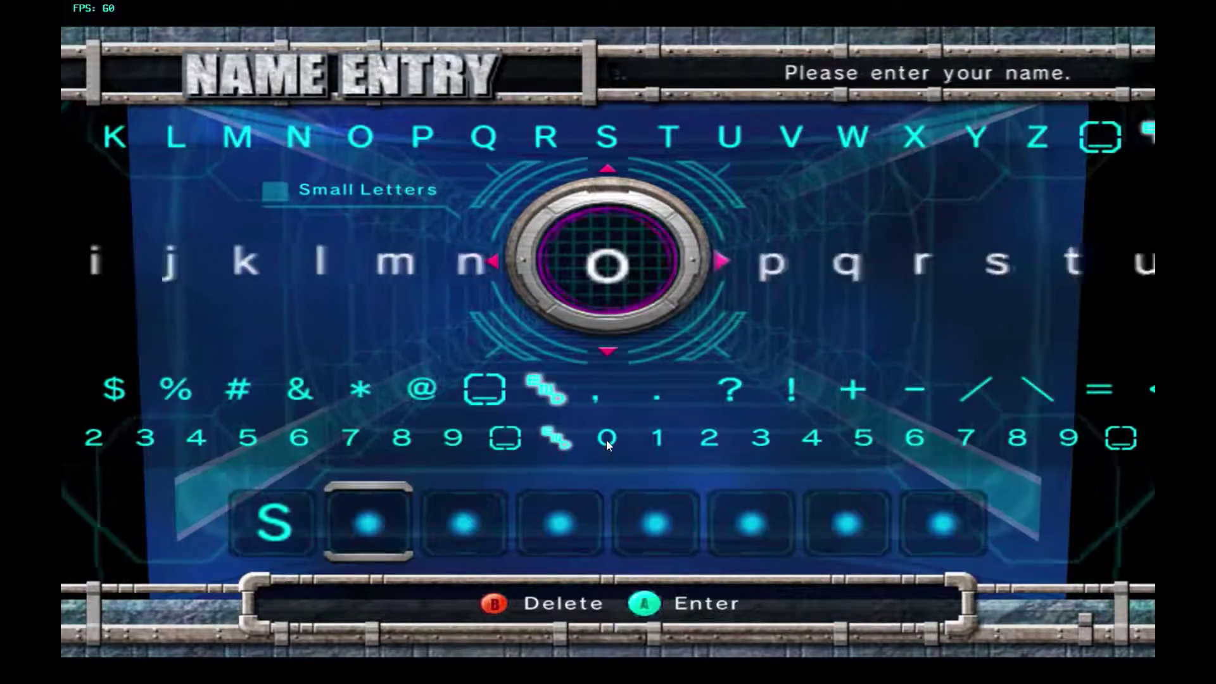
pyautogui.press('Return')
pyautogui.press('Right')
pyautogui.press('Right')
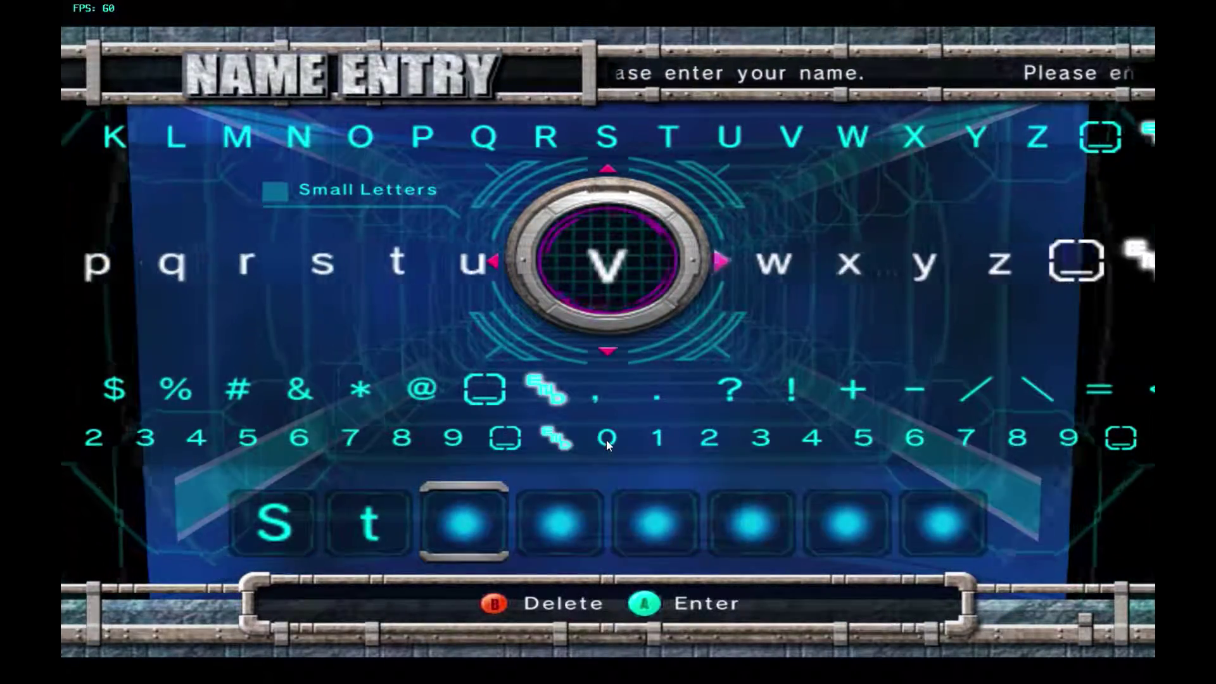
pyautogui.press('Left')
pyautogui.press('Left')
pyautogui.press('Right')
pyautogui.press('Right')
pyautogui.press('Right')
pyautogui.press('Right')
pyautogui.press('Right')
pyautogui.press('Right')
pyautogui.press('Right')
pyautogui.press('Right')
pyautogui.press('Right')
pyautogui.press('Right')
pyautogui.press('Right')
pyautogui.press('Right')
pyautogui.press('Right')
pyautogui.press('Right')
pyautogui.press('Right')
pyautogui.press('Right')
pyautogui.press('Right')
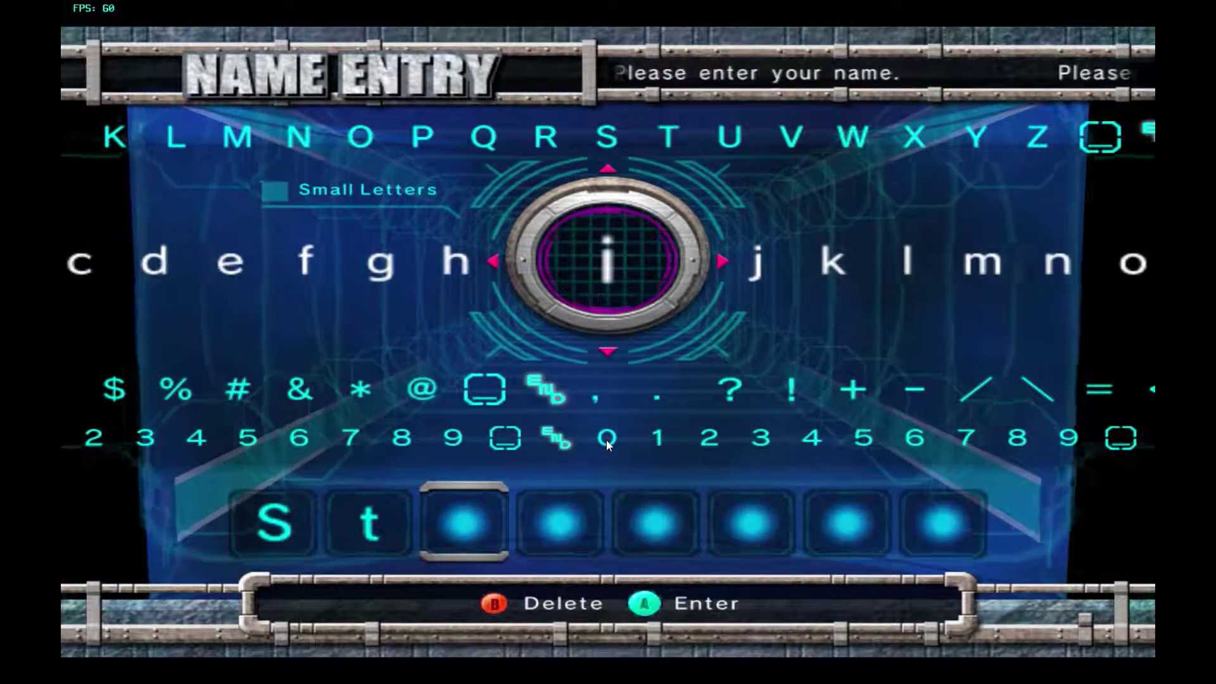
pyautogui.press('Return')
# Step: Enter the fourth and fifth letters of the player's name, using the same small letter for both
pyautogui.press('Left')
pyautogui.press('Left')
pyautogui.press('Left')
pyautogui.press('Left')
pyautogui.press('Right')
pyautogui.press('Return')
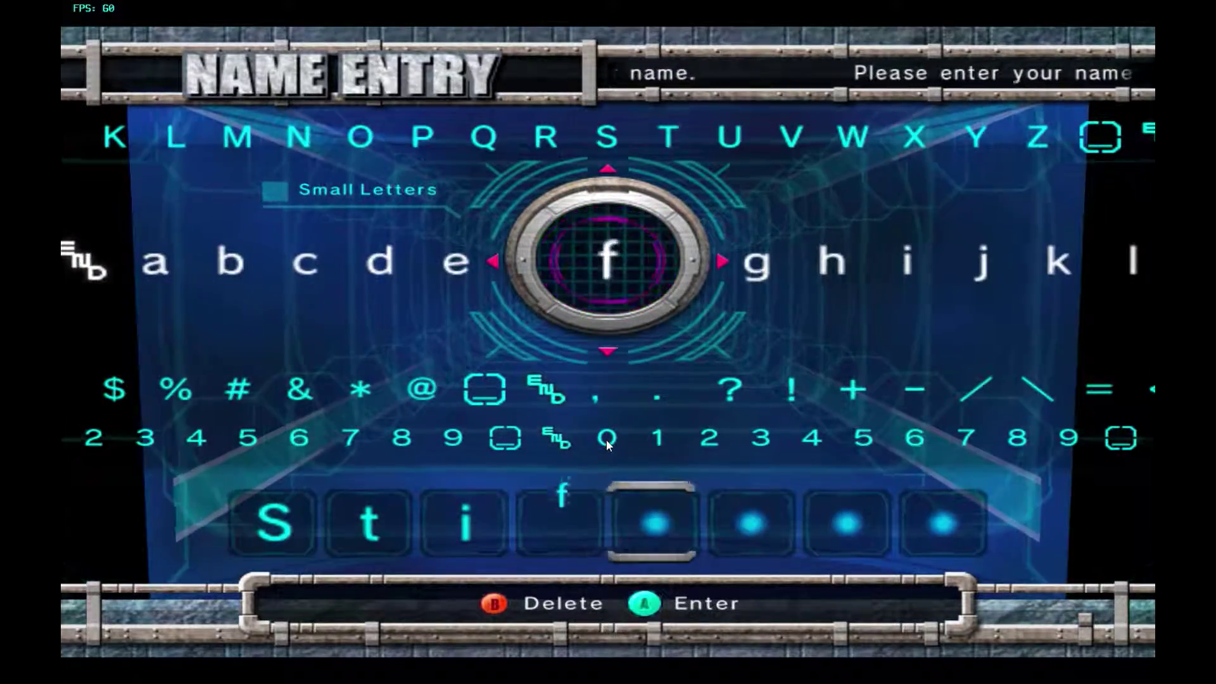
pyautogui.press('Return')
# Step: End the name entry and register the player's name on the Memory Card in Slot A
pyautogui.press('Left')
pyautogui.press('Left')
pyautogui.press('Left')
pyautogui.press('Left')
pyautogui.press('Left')
pyautogui.press('Left')
pyautogui.press('Return')
pyautogui.press('Left')
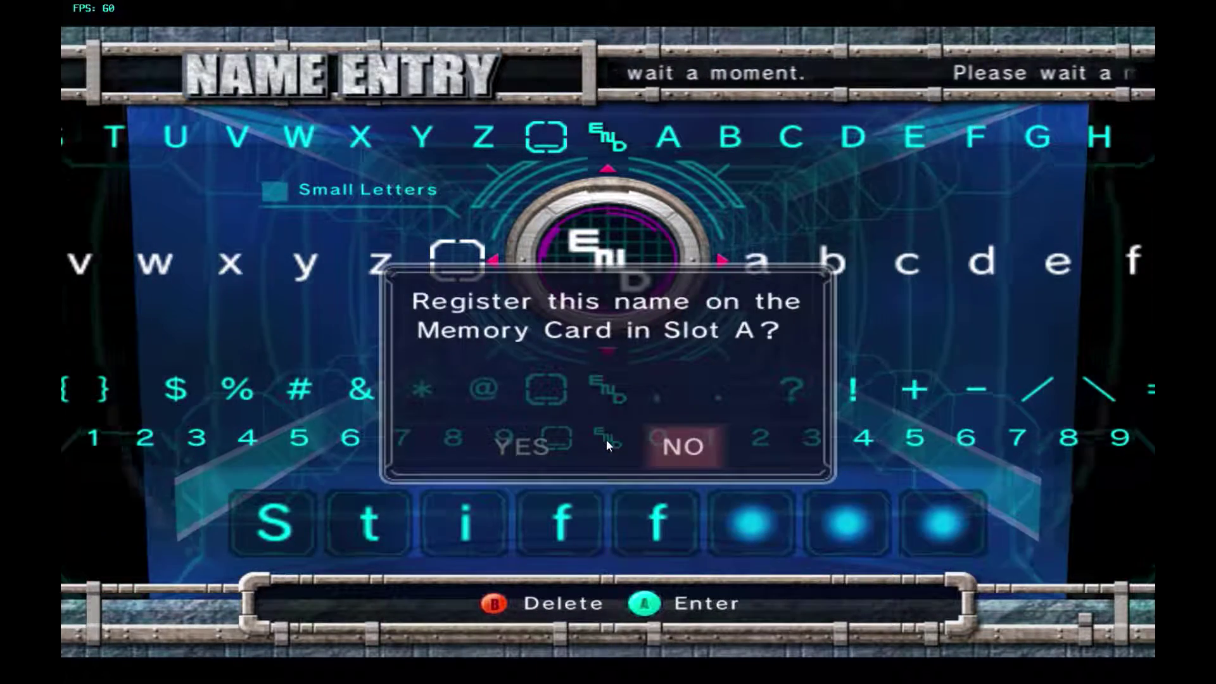
pyautogui.press('Return')
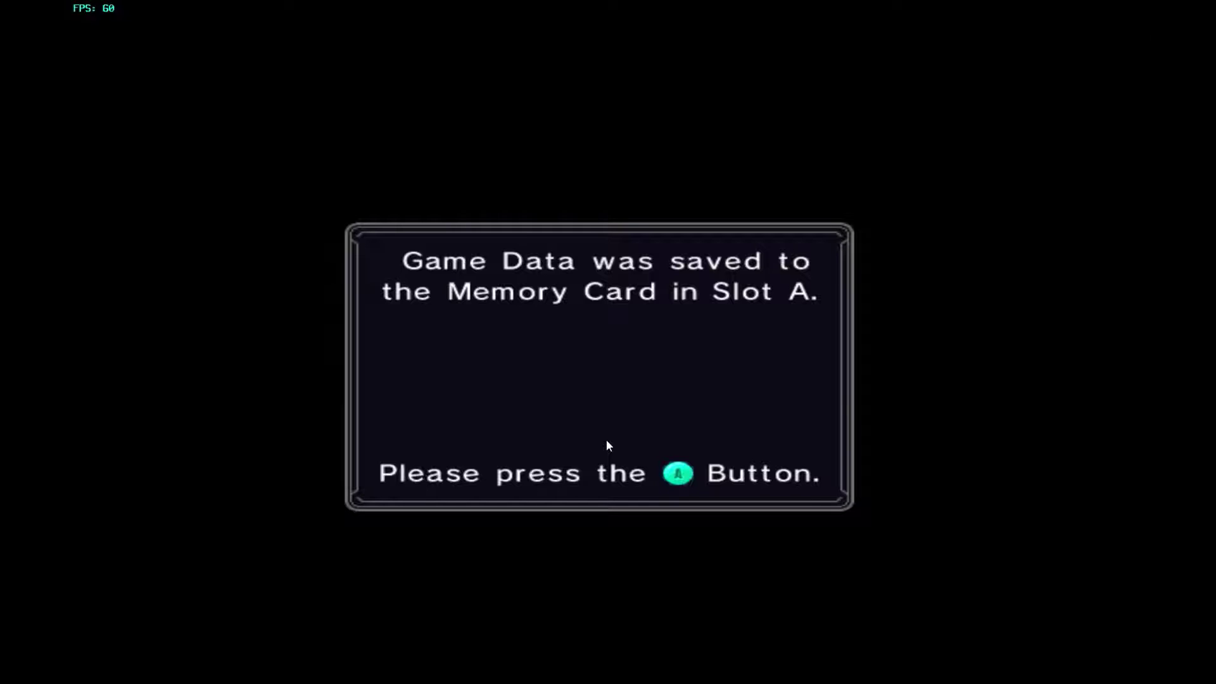
pyautogui.press('Return')
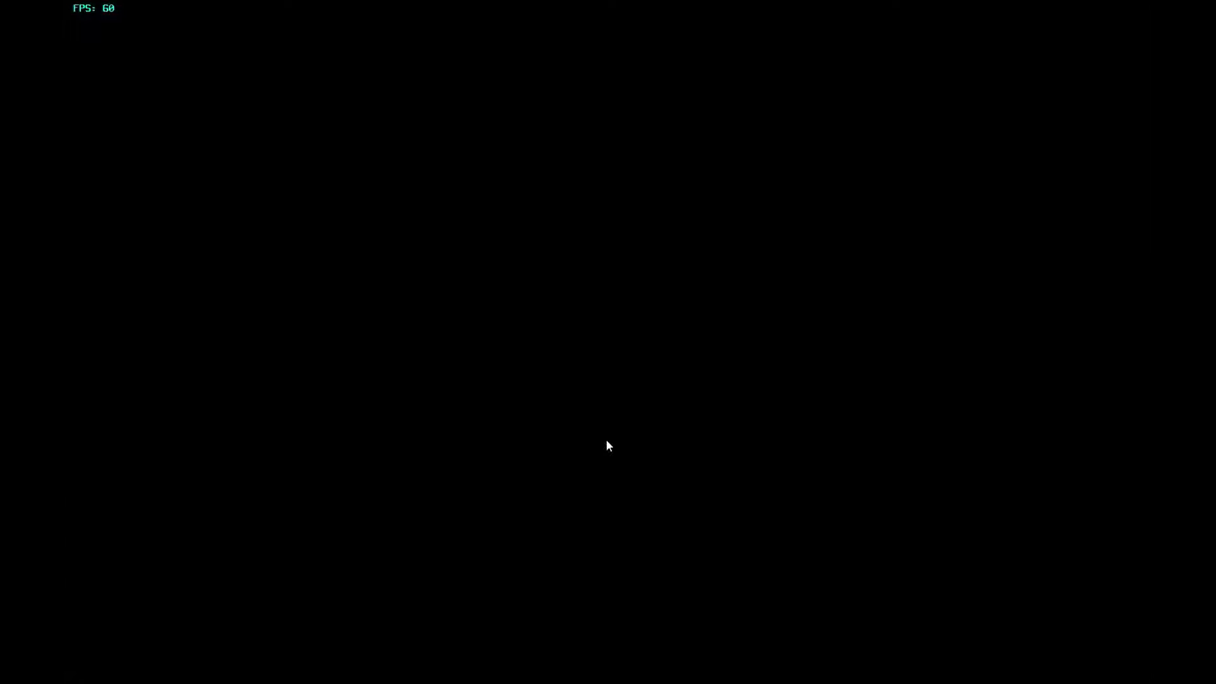